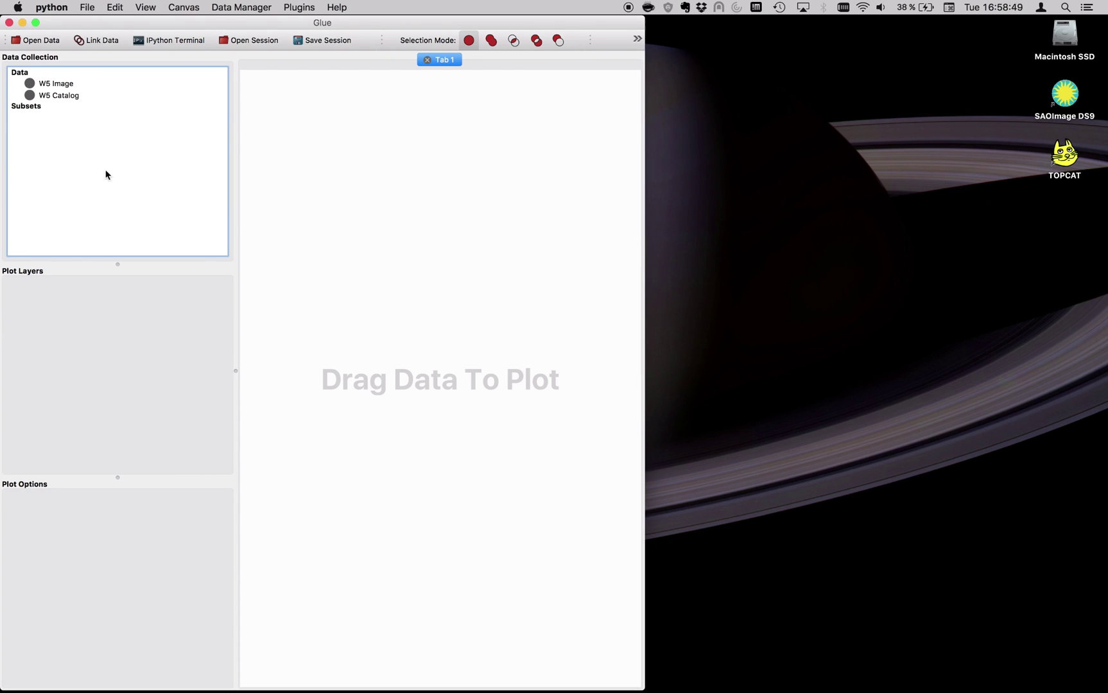
Step: Start SAMP from Glue's SAMP plugin to connect to a hub, then close the plugin window
{"action": "left_click", "coordinate": [292, 8]}
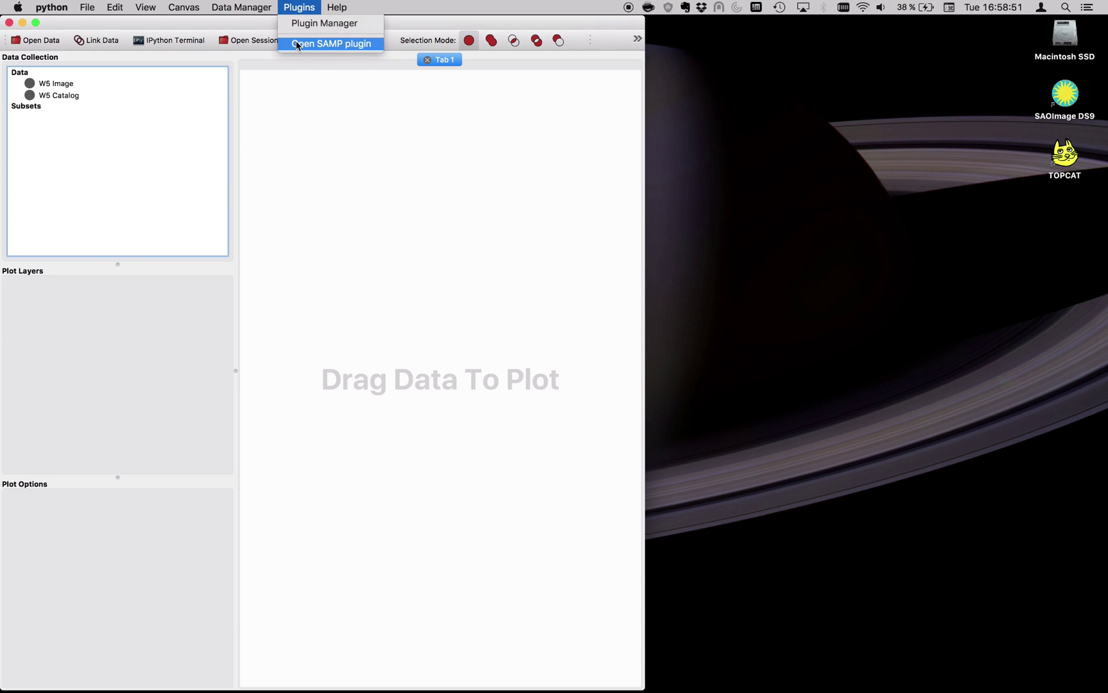
{"action": "left_click", "coordinate": [375, 43]}
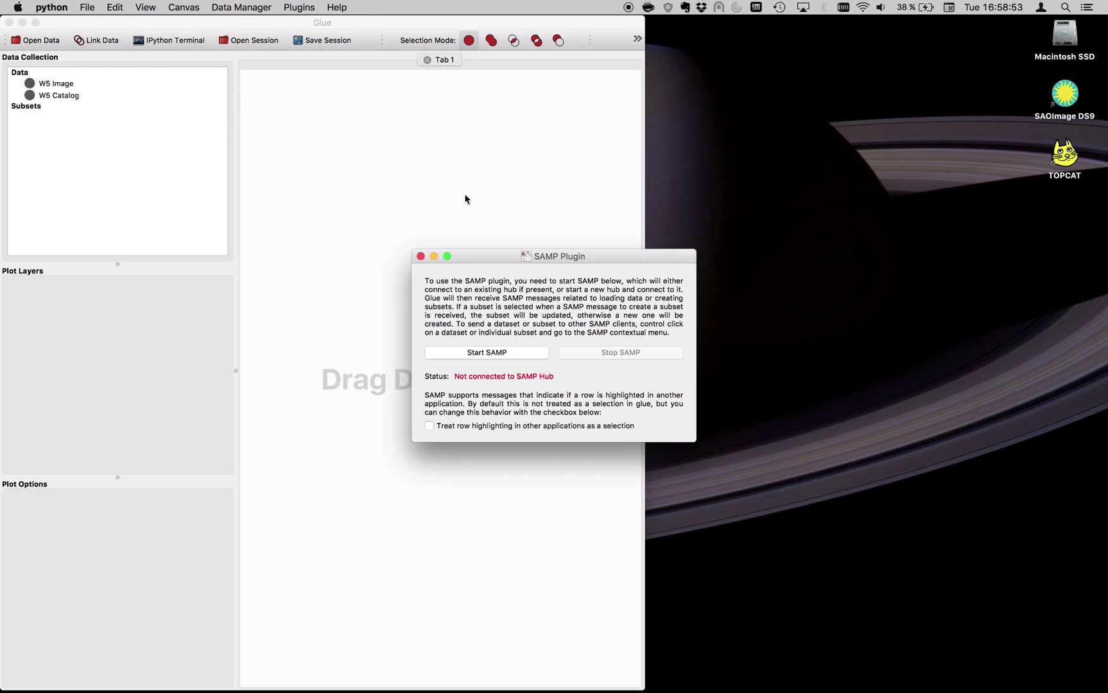
{"action": "left_click_drag", "start_coordinate": [482, 252], "coordinate": [375, 136]}
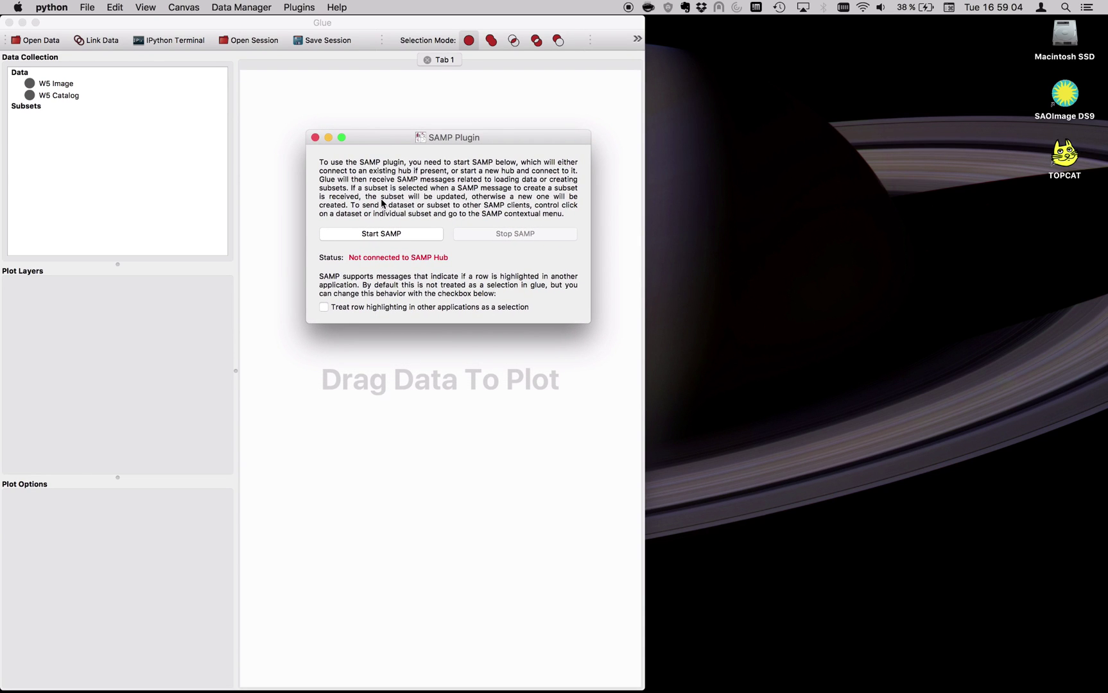
{"action": "left_click", "coordinate": [378, 235]}
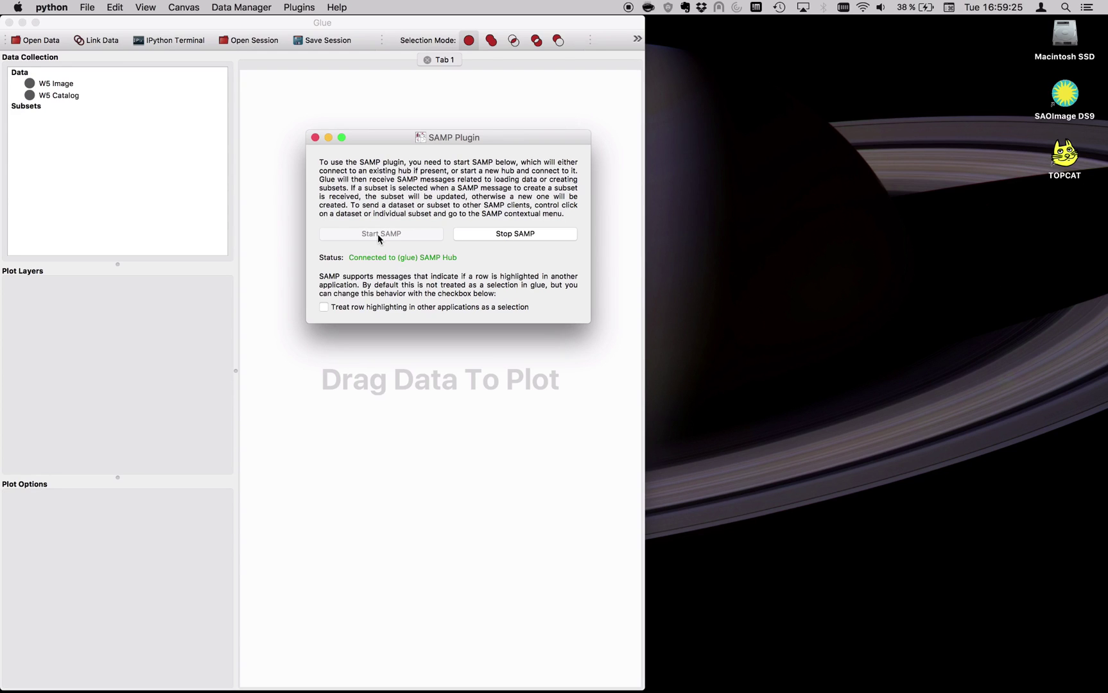
{"action": "left_click", "coordinate": [316, 138]}
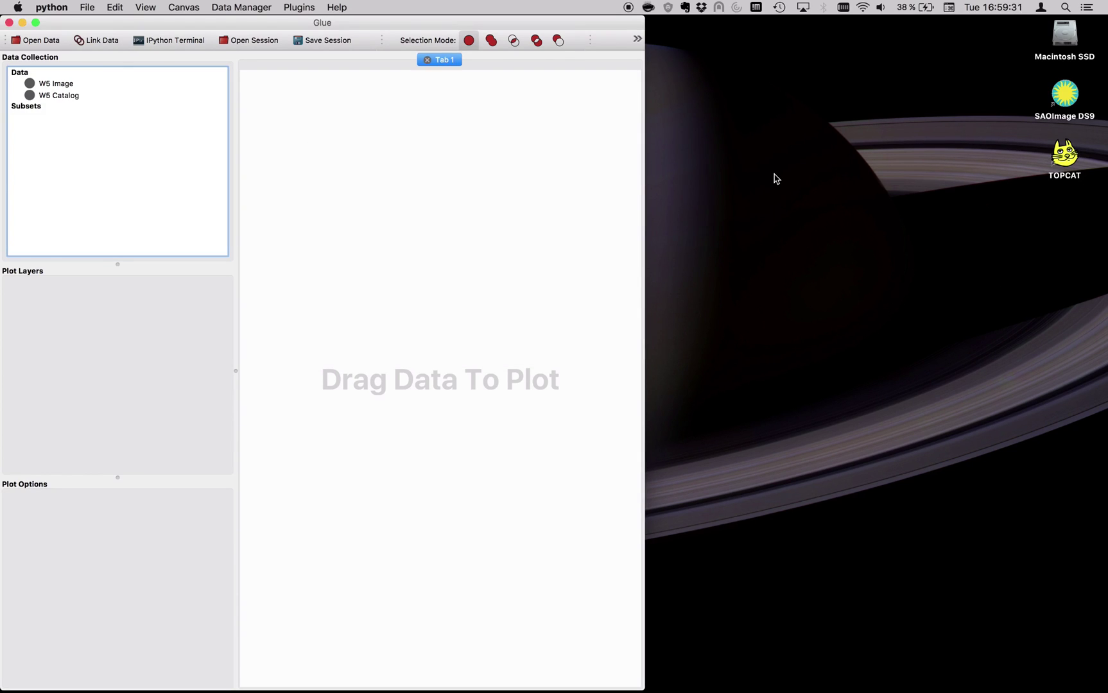
Step: Launch SAOImage DS9, shrink its window and place it at the lower right beside Glue
{"action": "double_click", "coordinate": [1063, 97]}
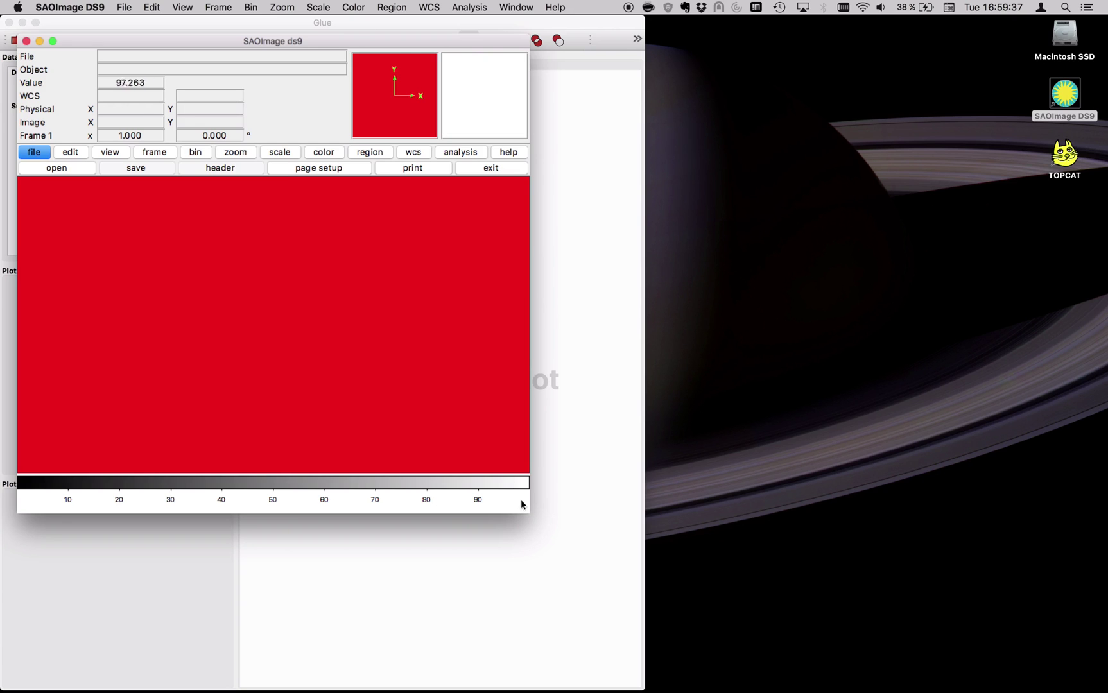
{"action": "left_click_drag", "start_coordinate": [530, 512], "coordinate": [452, 475]}
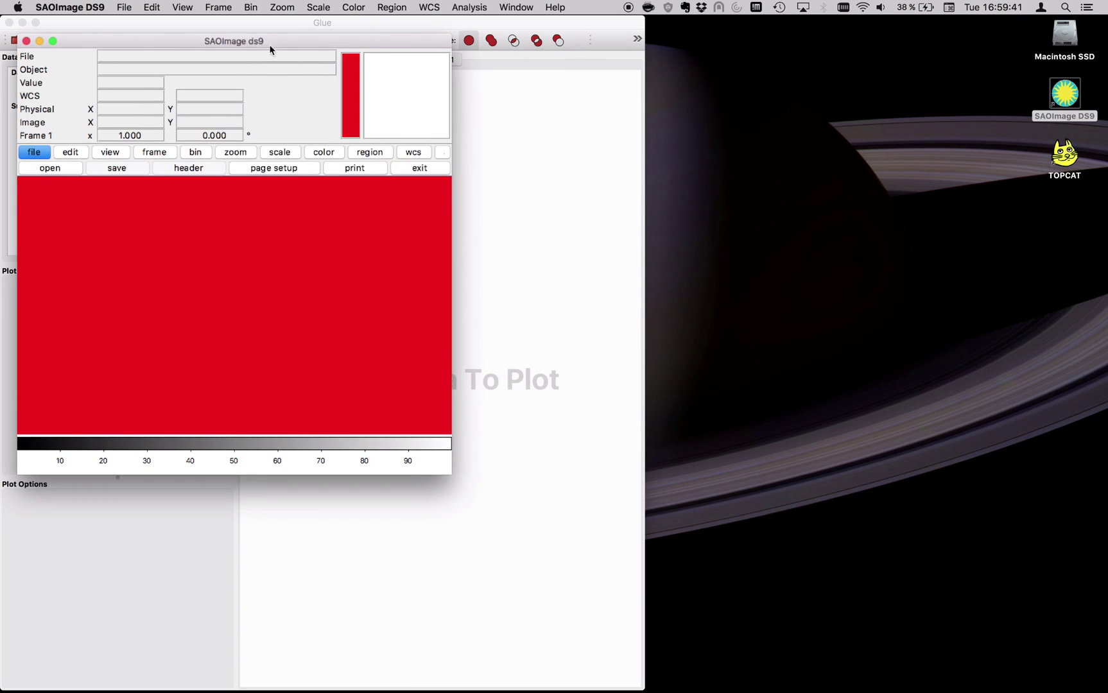
{"action": "left_click_drag", "start_coordinate": [269, 49], "coordinate": [899, 260]}
{"action": "left_click", "coordinate": [1066, 154]}
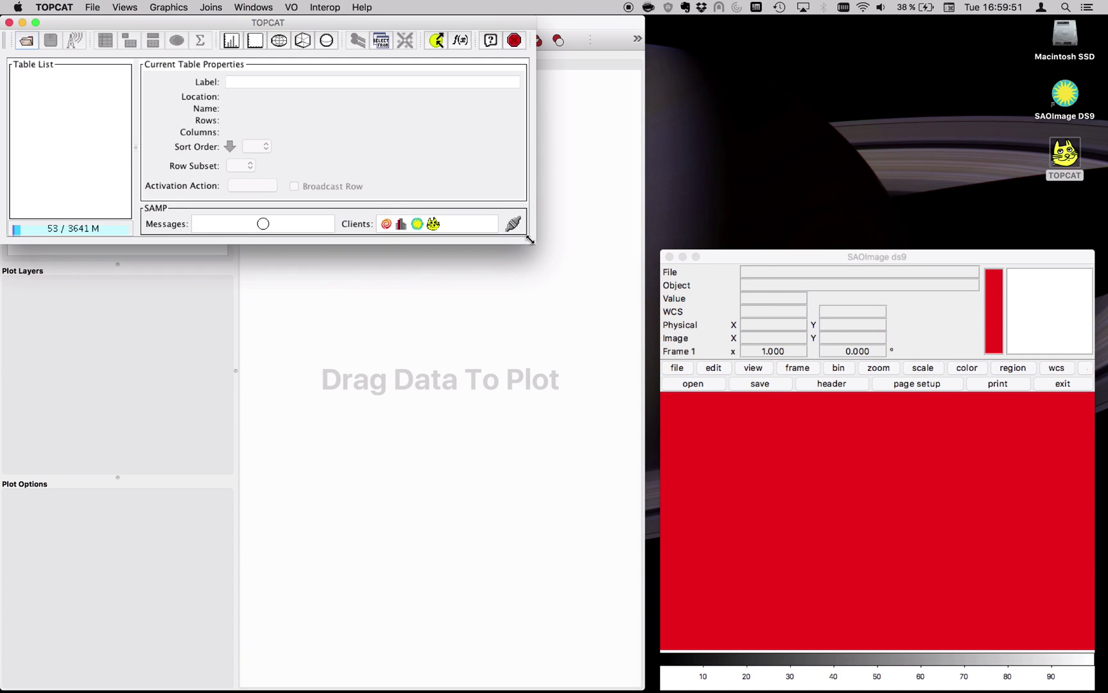
Step: Shrink the TOPCAT window and move it to the upper right above DS9
{"action": "left_click_drag", "start_coordinate": [529, 240], "coordinate": [396, 232]}
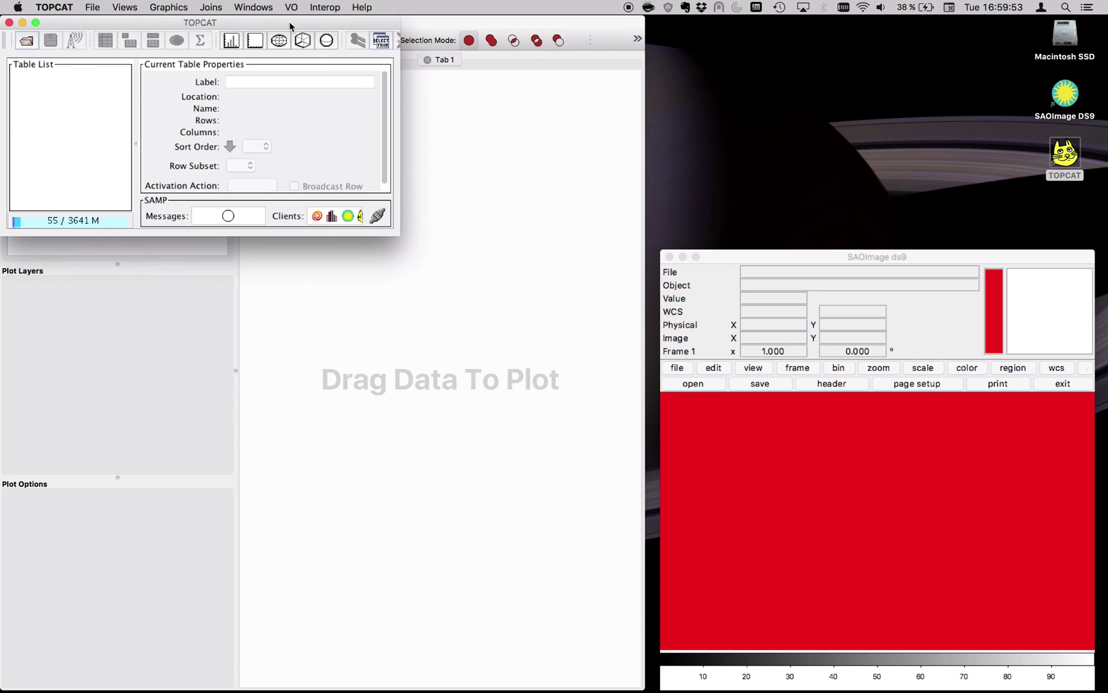
{"action": "left_click_drag", "start_coordinate": [293, 27], "coordinate": [966, 7]}
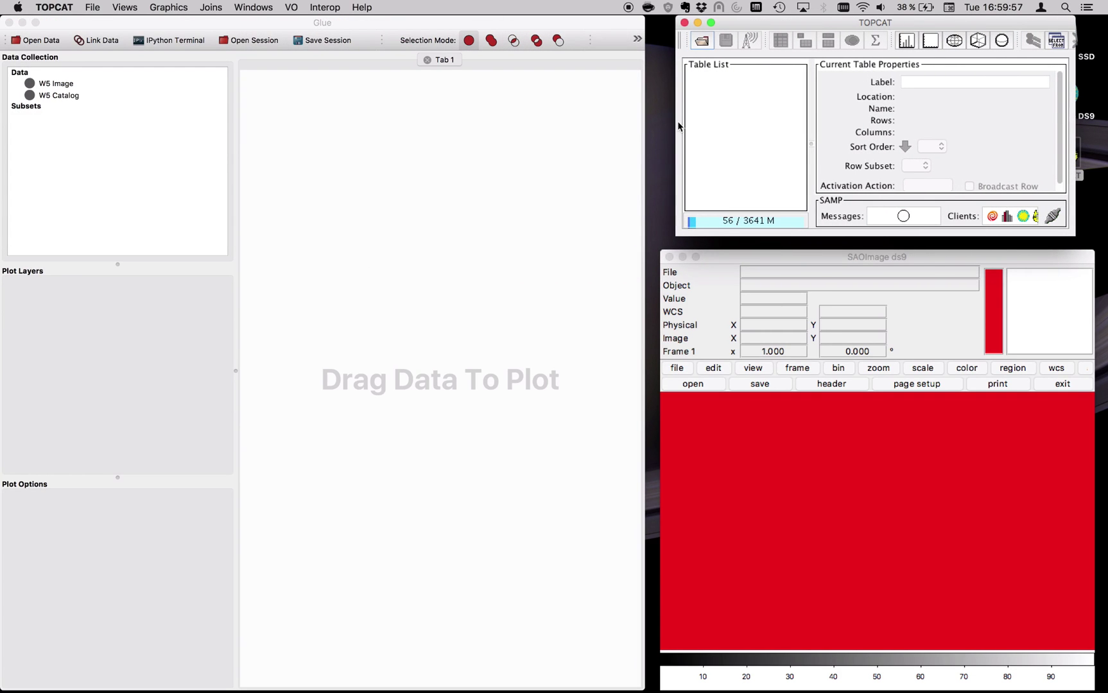
Step: Check TOPCAT's SAMP Status for the glueviz, SAOImage DS9 and topcat clients, then close it
{"action": "left_click", "coordinate": [335, 8]}
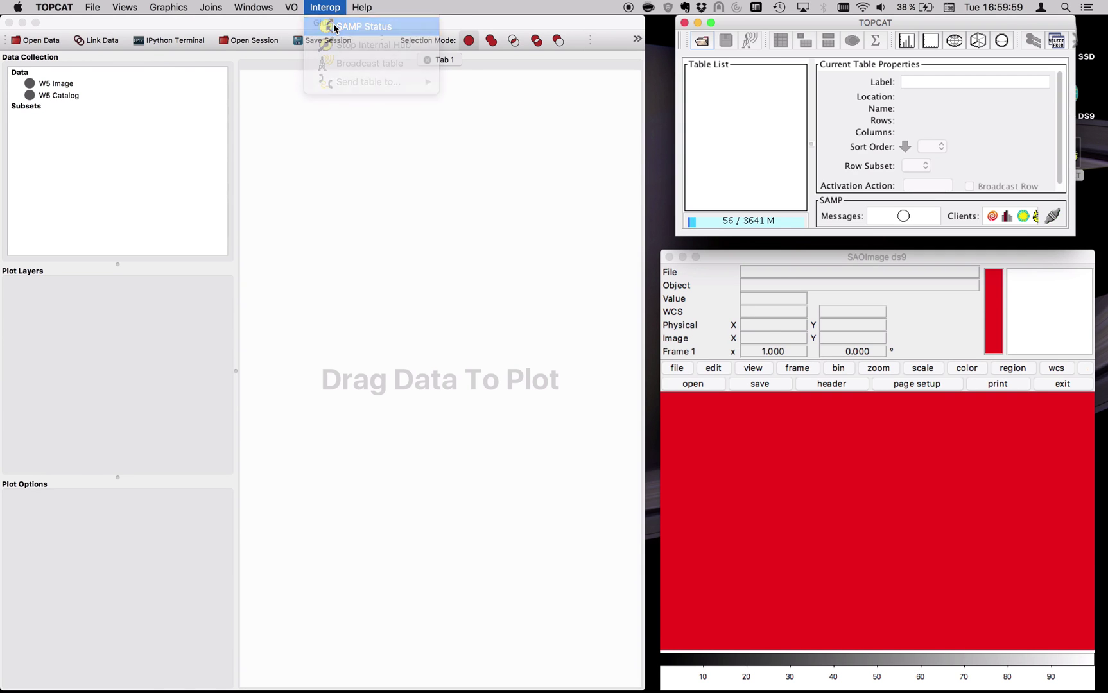
{"action": "left_click", "coordinate": [335, 29]}
{"action": "left_click_drag", "start_coordinate": [744, 14], "coordinate": [482, 135]}
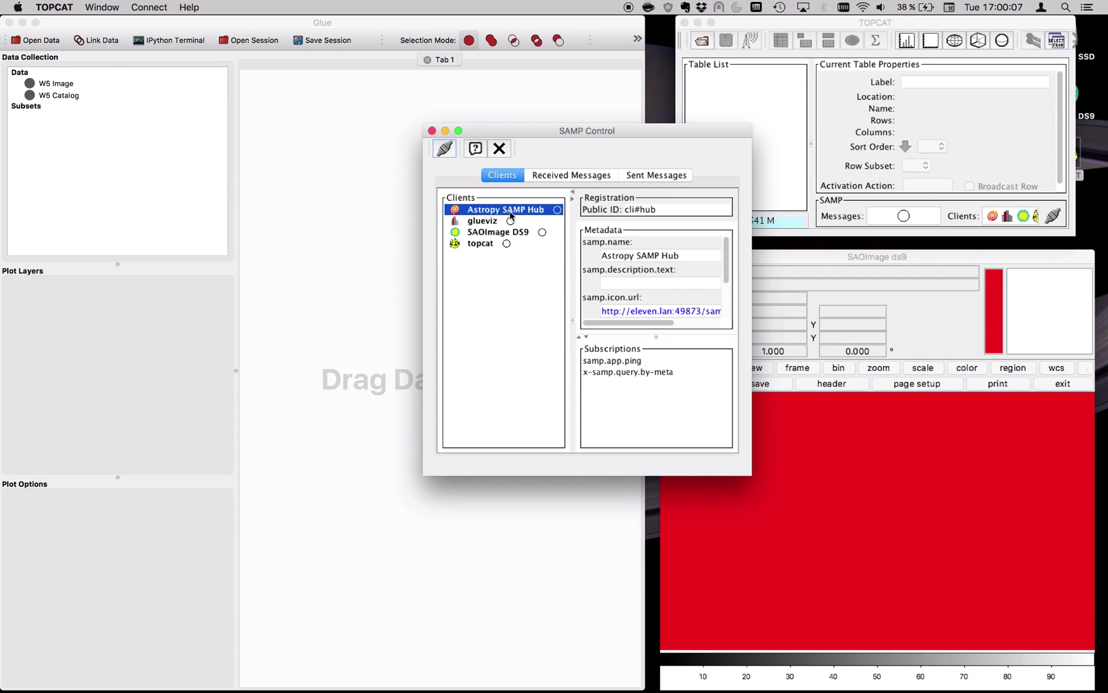
{"action": "left_click", "coordinate": [486, 222]}
{"action": "left_click", "coordinate": [485, 233]}
{"action": "left_click", "coordinate": [485, 246]}
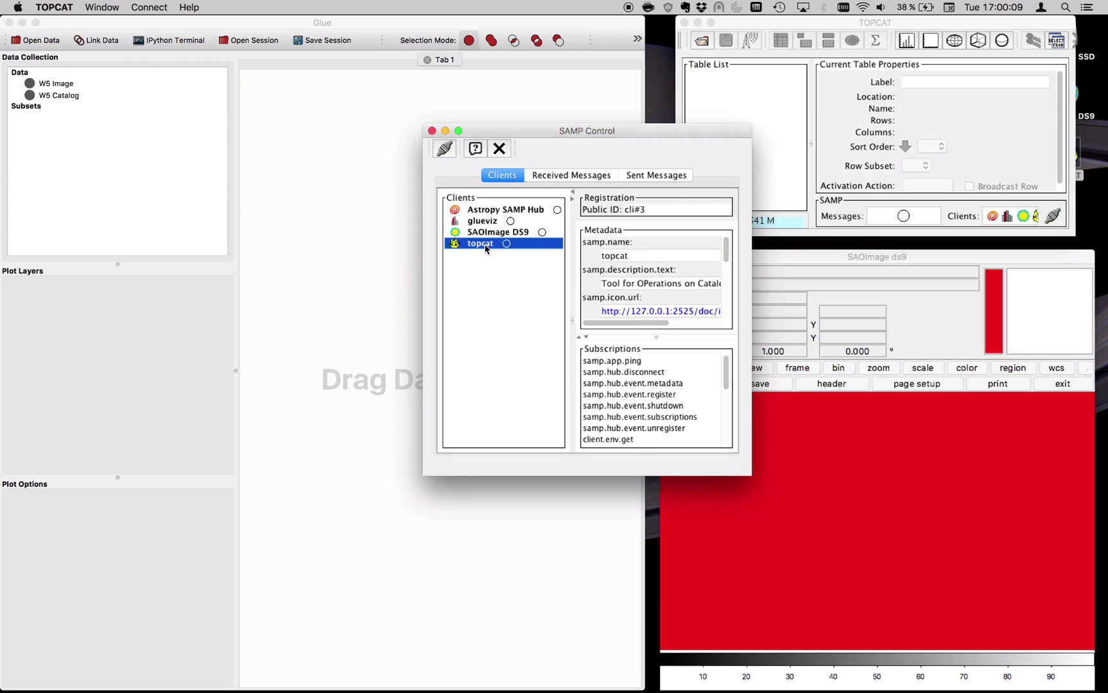
{"action": "left_click", "coordinate": [431, 131]}
Step: Send the W5 Image from Glue to SAOImage DS9 via SAMP and brighten its contrast there
{"action": "left_click", "coordinate": [431, 133]}
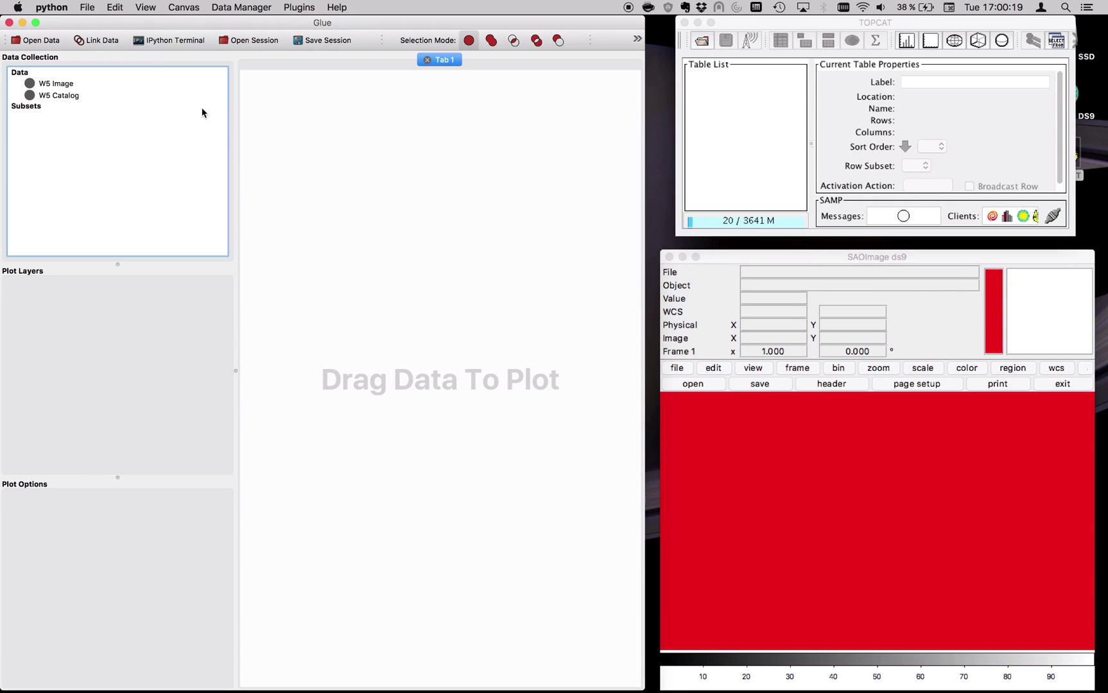
{"action": "left_click", "coordinate": [109, 82]}
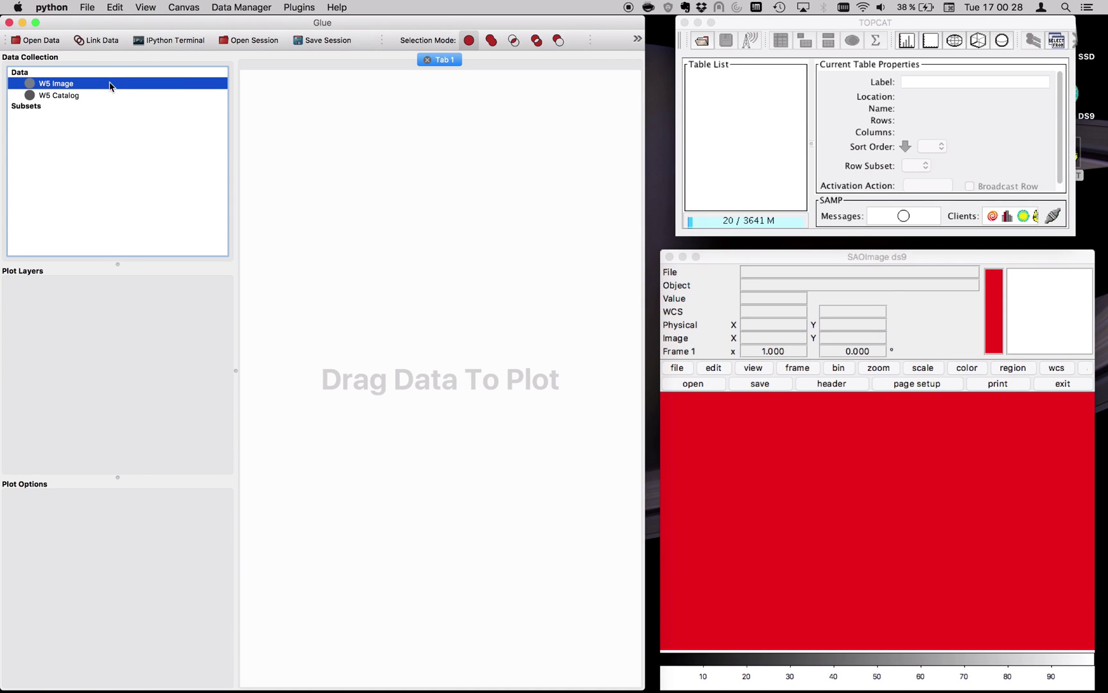
{"action": "right_click", "coordinate": [109, 86]}
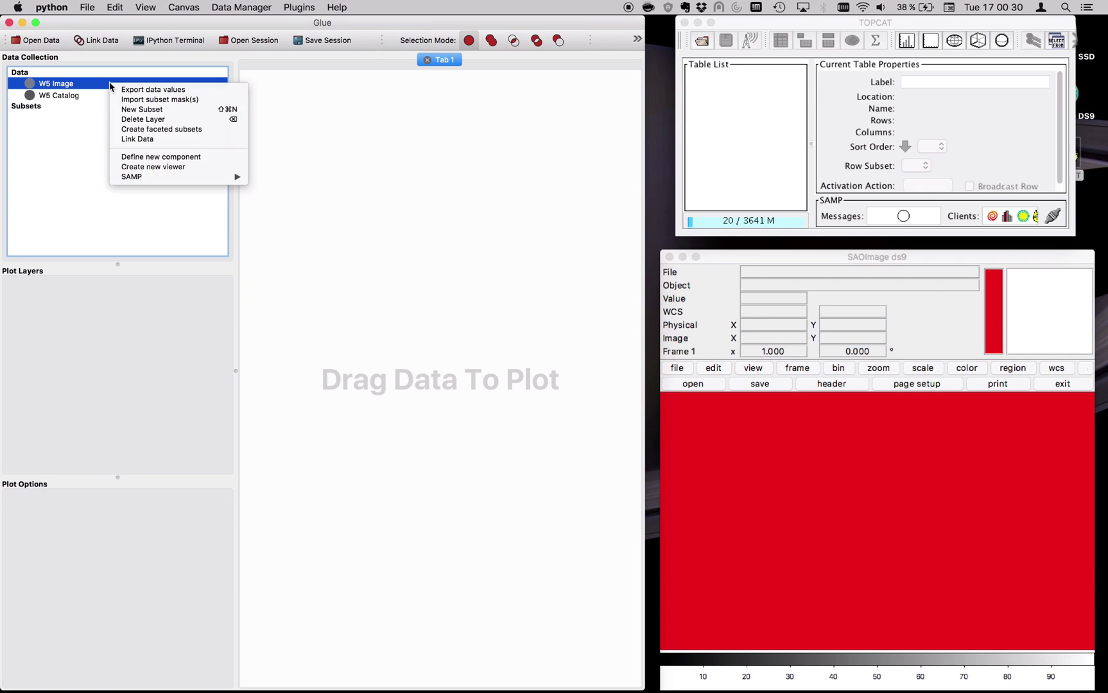
{"action": "mouse_move", "coordinate": [130, 177]}
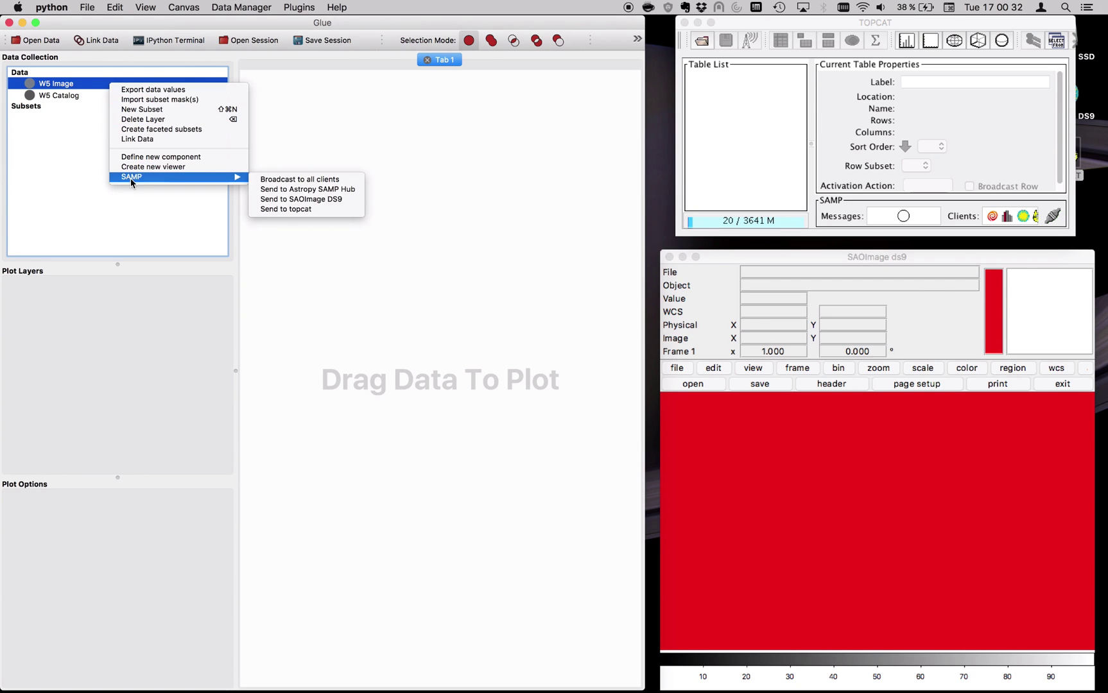
{"action": "left_click", "coordinate": [297, 205]}
{"action": "left_click", "coordinate": [750, 278]}
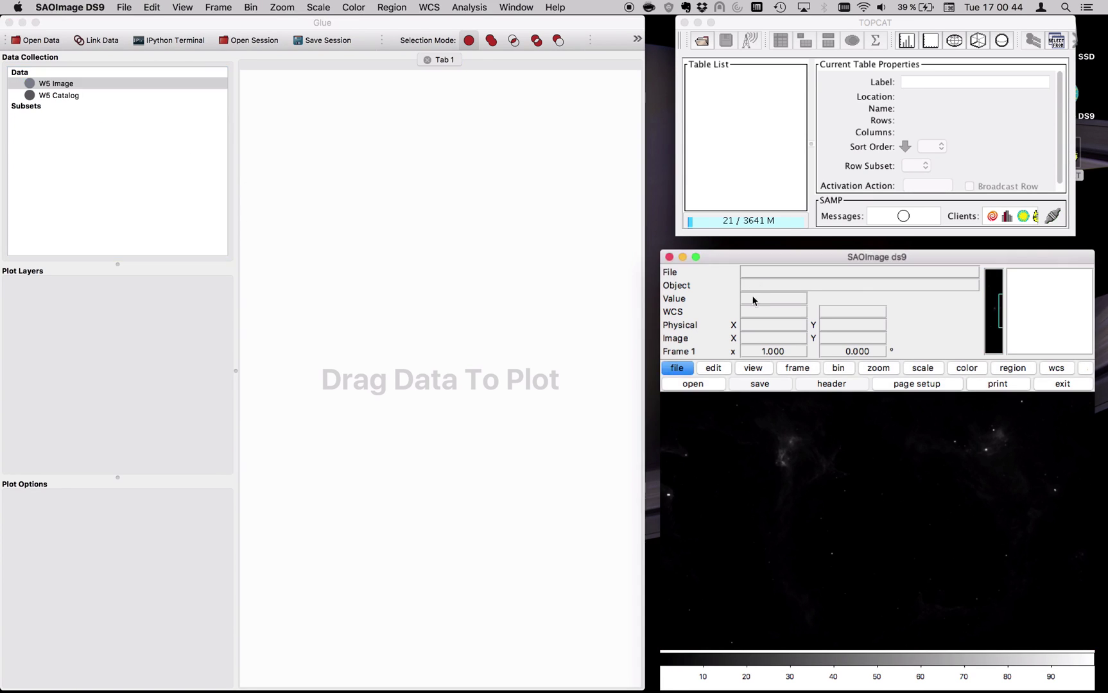
{"action": "left_click_drag", "start_coordinate": [821, 466], "coordinate": [684, 515]}
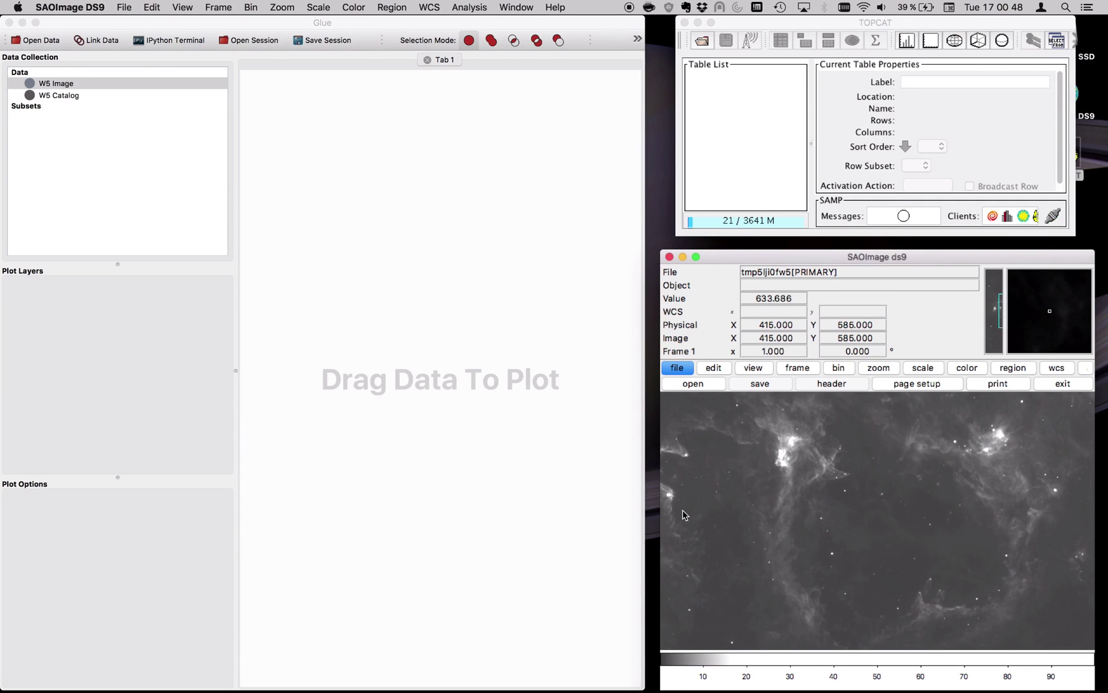
Step: Send the W5 Catalog from Glue to TOPCAT, where it loads as 17,771 rows by 14 columns
{"action": "left_click", "coordinate": [146, 95]}
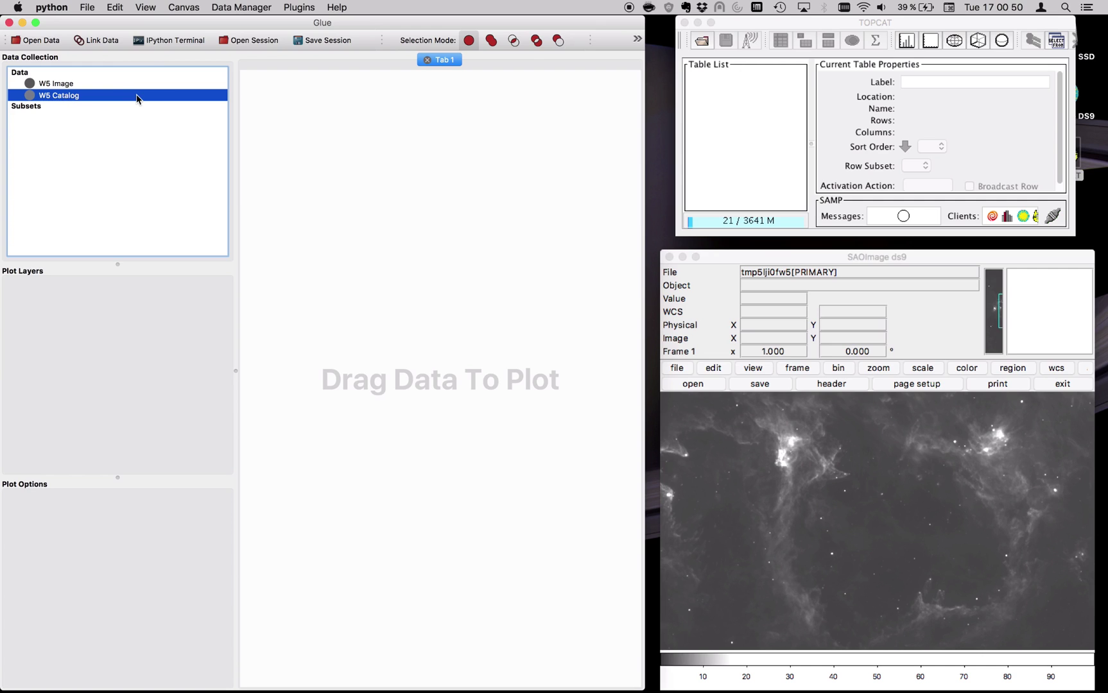
{"action": "right_click", "coordinate": [137, 98]}
{"action": "mouse_move", "coordinate": [186, 191]}
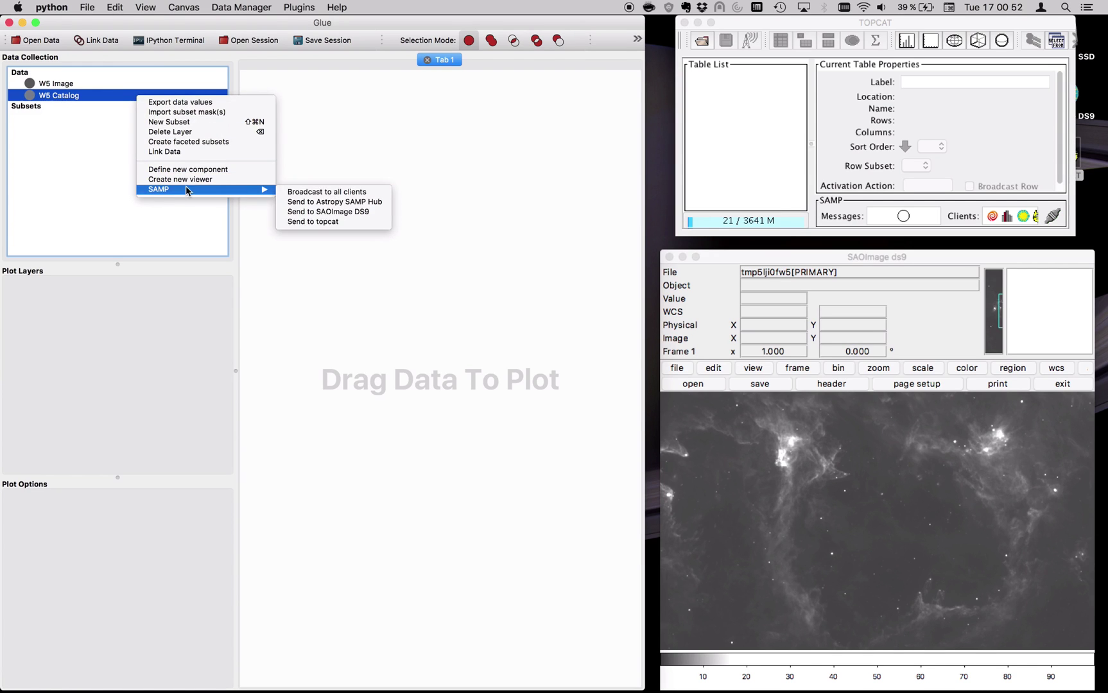
{"action": "left_click", "coordinate": [318, 223]}
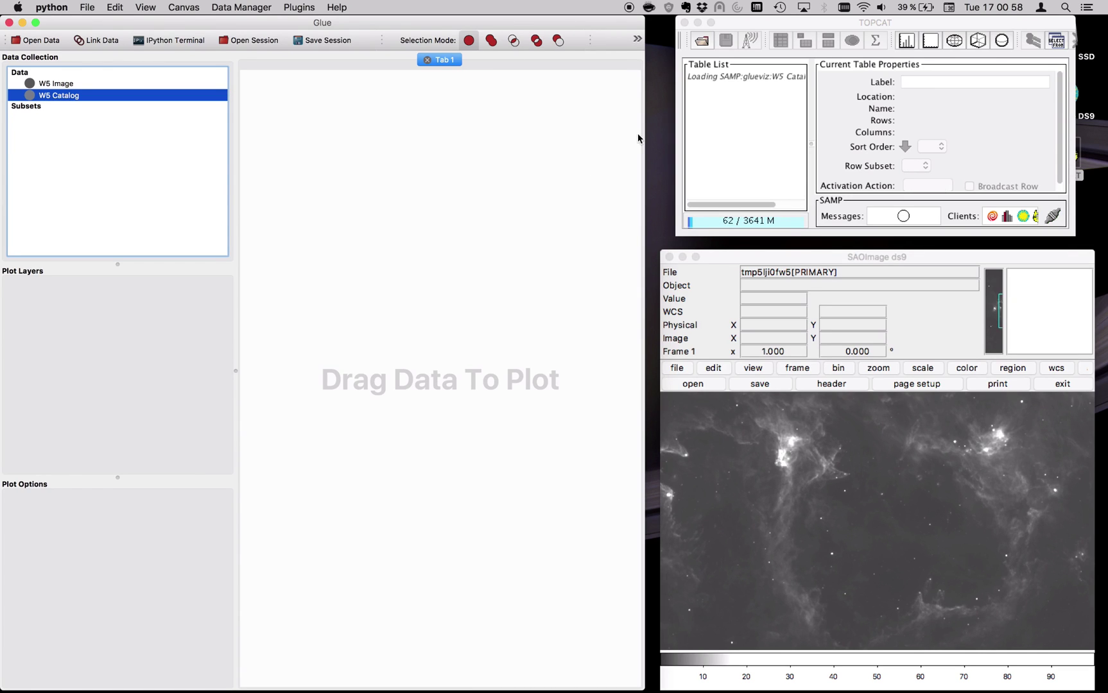
{"action": "left_click", "coordinate": [703, 119]}
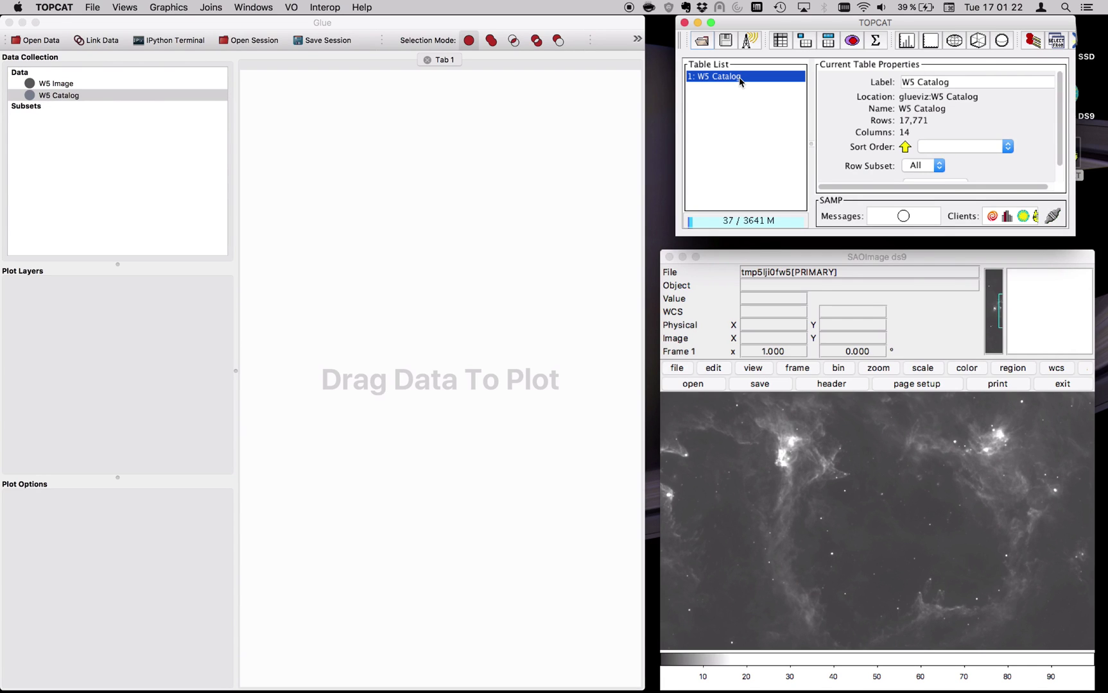
Step: Delete Glue's W5 Catalog, then send TOPCAT's W5 Catalog table back to glueviz
{"action": "left_click", "coordinate": [216, 95]}
{"action": "key", "text": "BackSpace"}
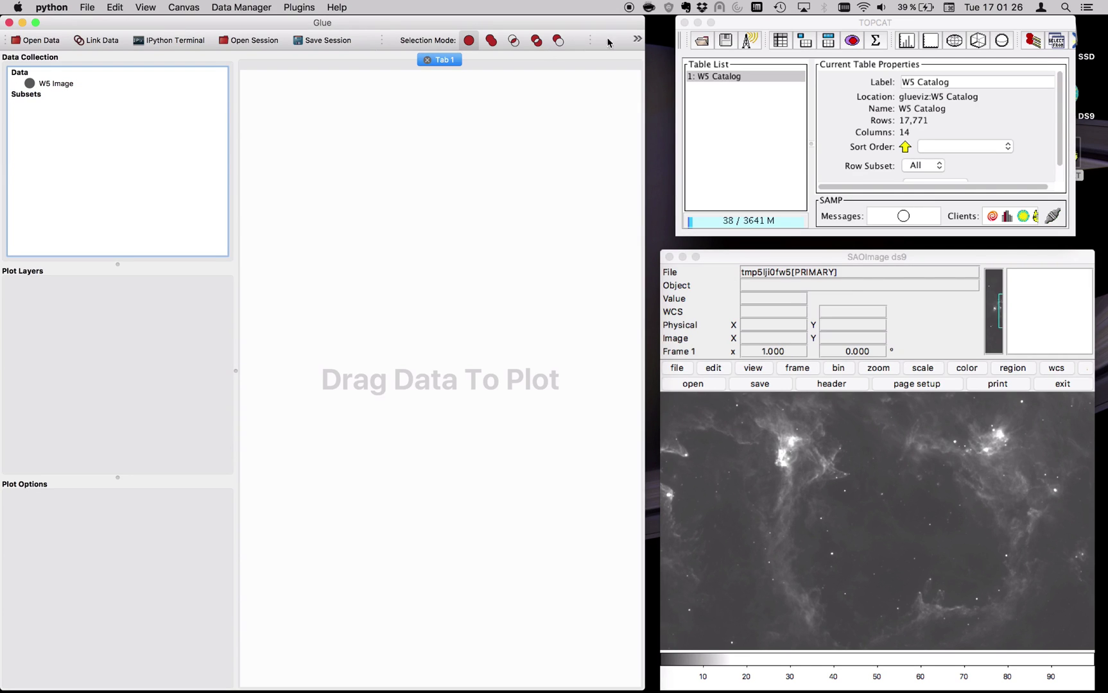
{"action": "left_click", "coordinate": [717, 78]}
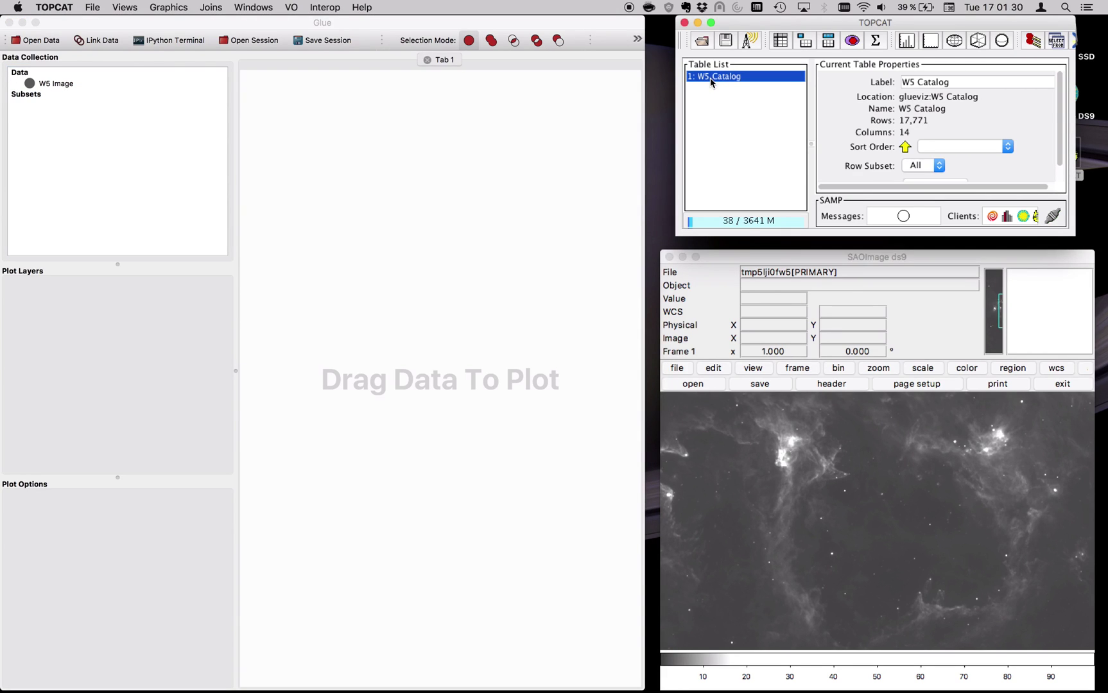
{"action": "left_click", "coordinate": [289, 7]}
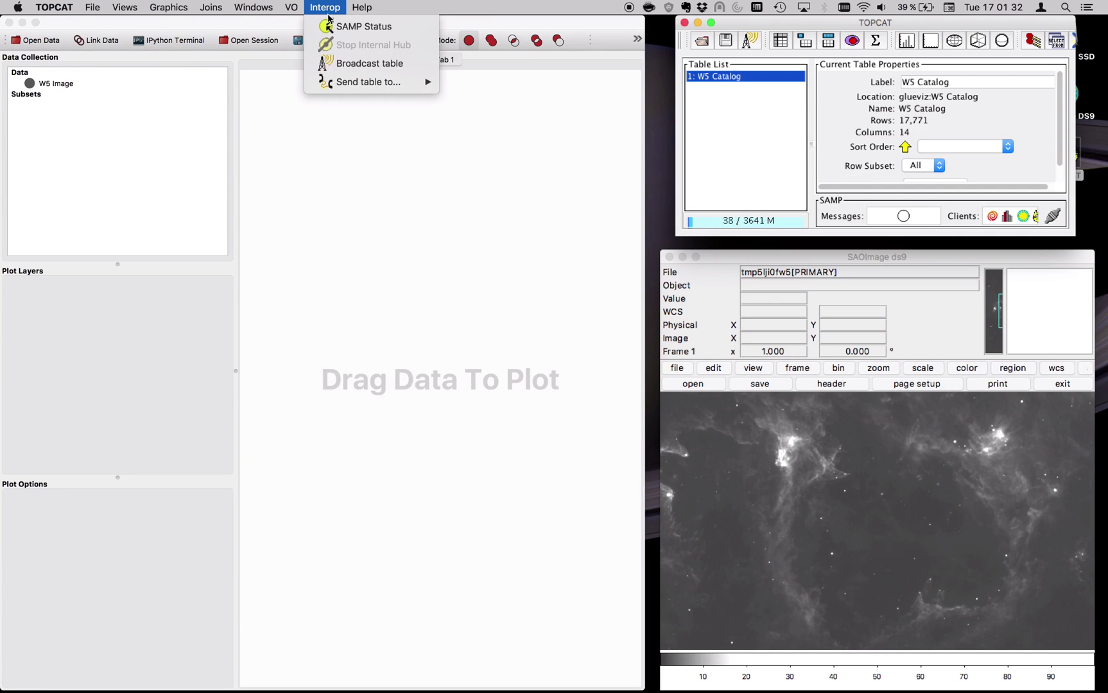
{"action": "mouse_move", "coordinate": [339, 79]}
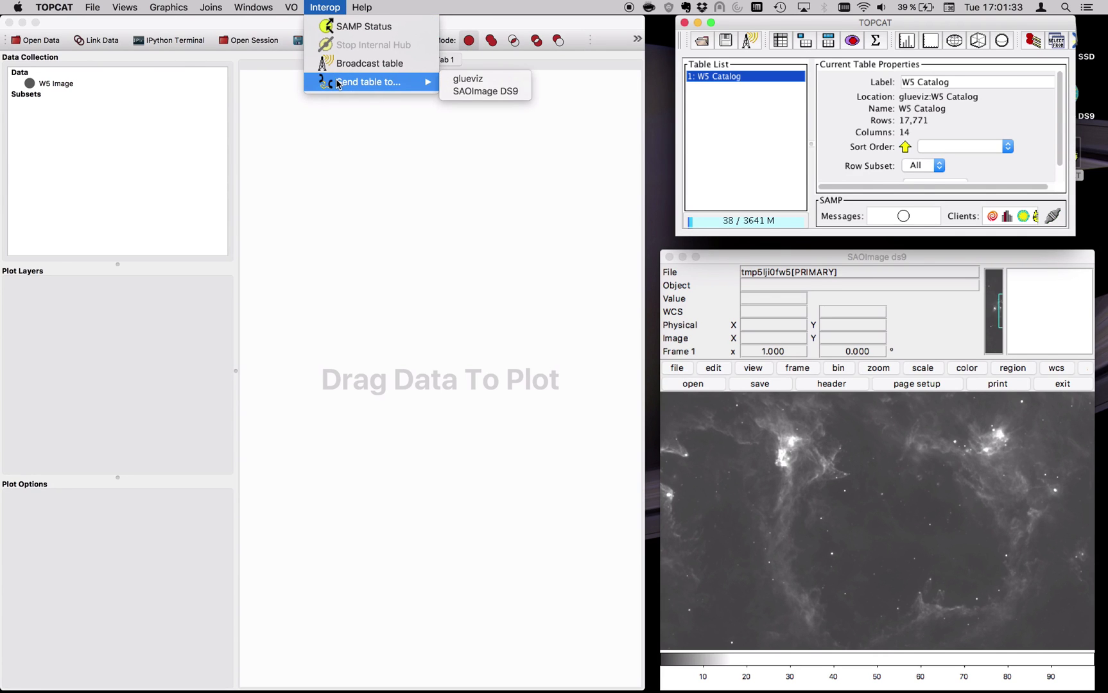
{"action": "left_click", "coordinate": [474, 81]}
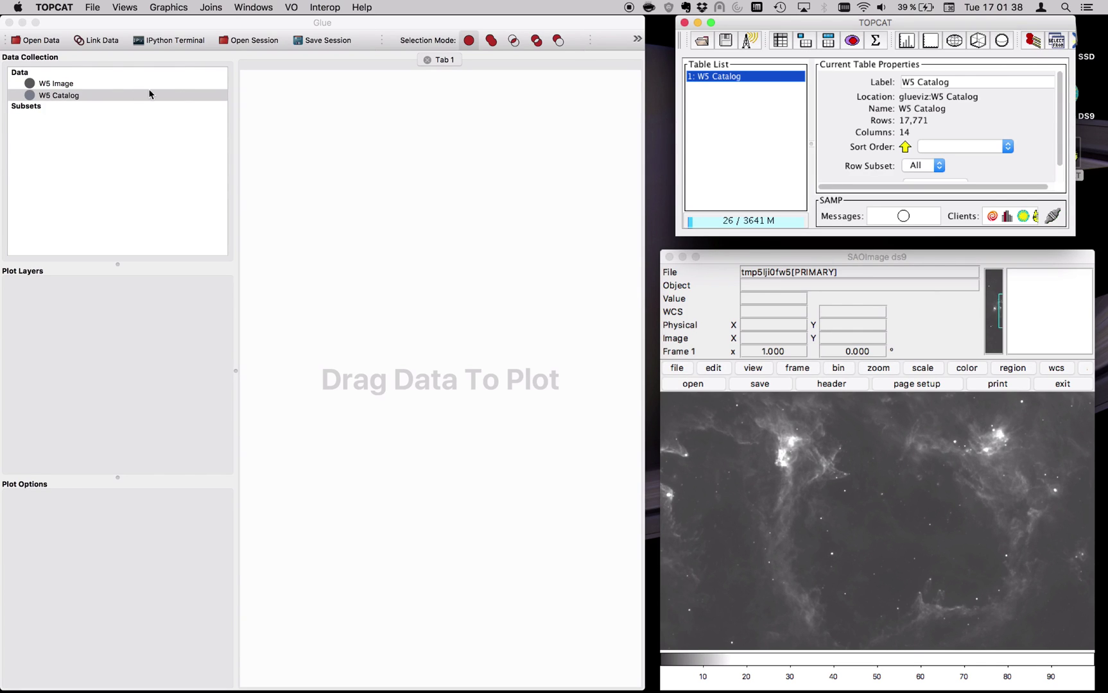
{"action": "left_click", "coordinate": [124, 99]}
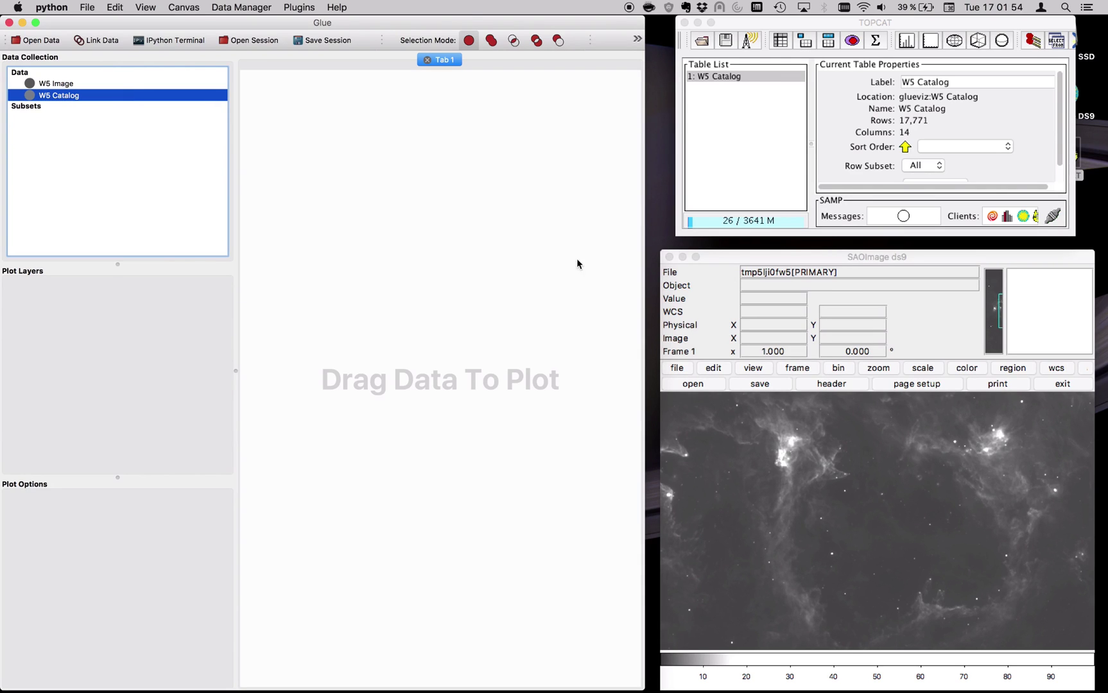
Step: Scatter-plot W5 Catalog's 4.5–5.8 against 5.8–8.0 and lasso the upper-right points into Subset 1
{"action": "left_click", "coordinate": [669, 257]}
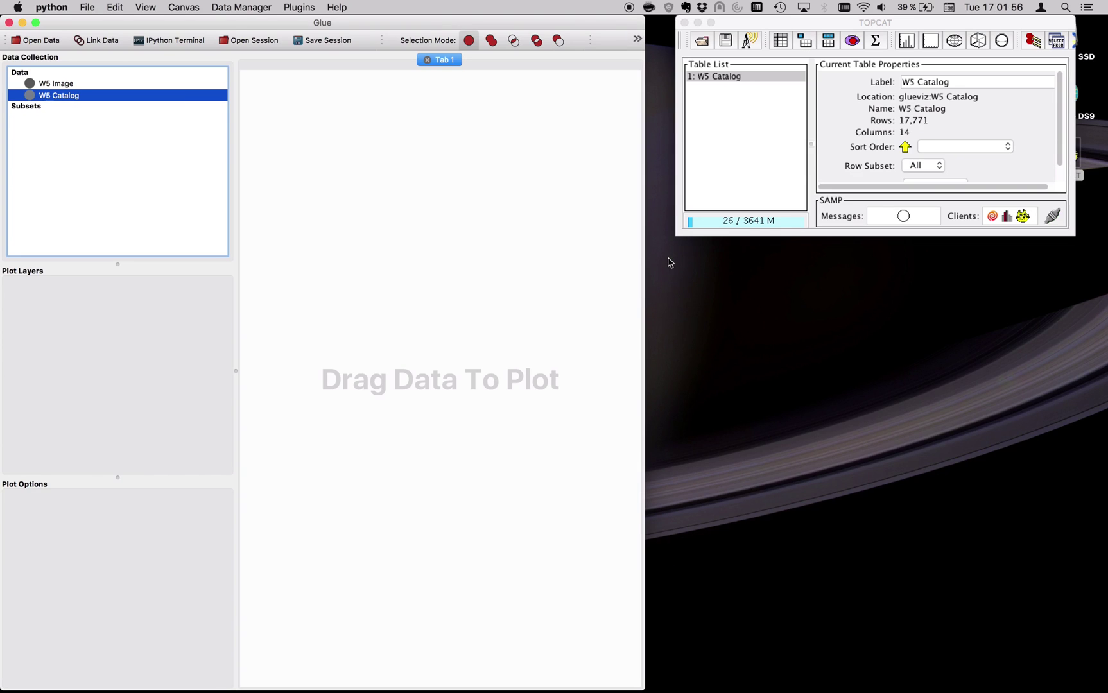
{"action": "left_click_drag", "start_coordinate": [206, 95], "coordinate": [504, 283]}
{"action": "left_click", "coordinate": [577, 360]}
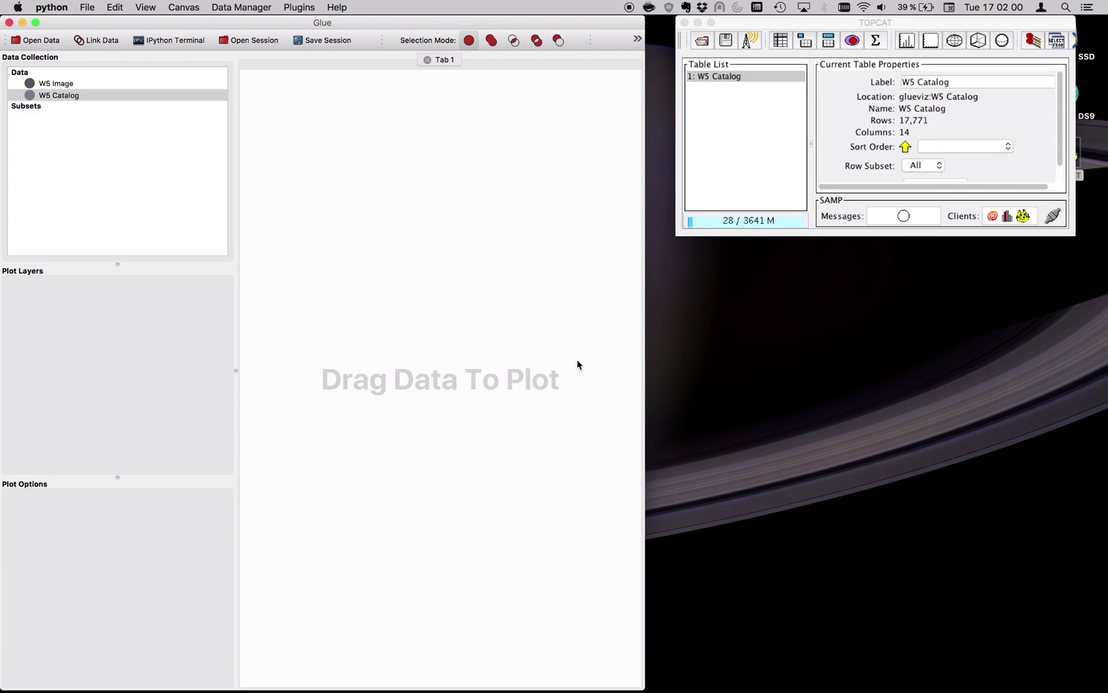
{"action": "left_click", "coordinate": [192, 502]}
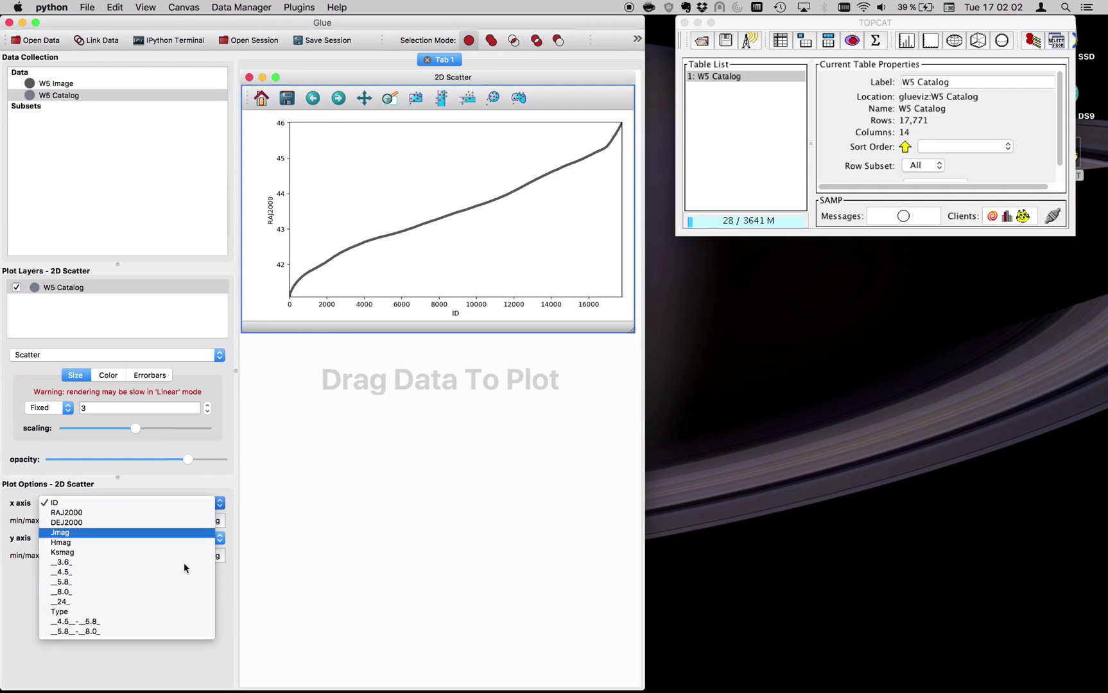
{"action": "left_click", "coordinate": [178, 621]}
{"action": "left_click", "coordinate": [167, 540]}
{"action": "left_click", "coordinate": [163, 659]}
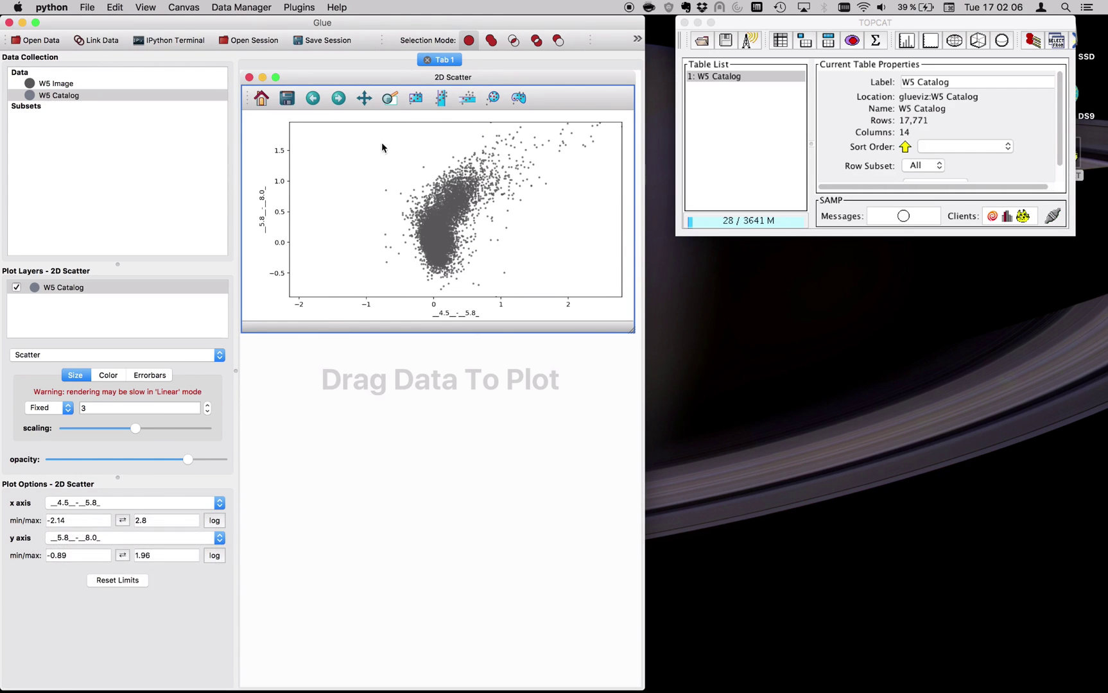
{"action": "left_click", "coordinate": [521, 101]}
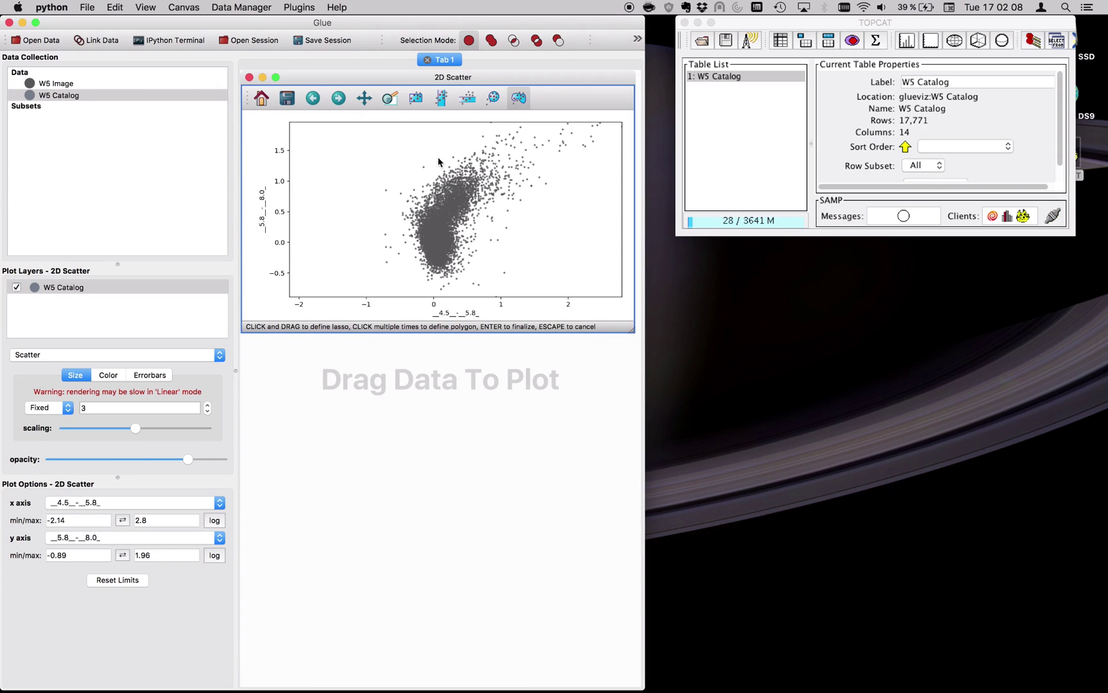
{"action": "mouse_move", "coordinate": [439, 160]}
{"action": "left_mouse_down"}
{"action": "mouse_move", "coordinate": [430, 196]}
{"action": "mouse_move", "coordinate": [496, 233]}
{"action": "mouse_move", "coordinate": [586, 173]}
{"action": "mouse_move", "coordinate": [609, 131]}
{"action": "mouse_move", "coordinate": [497, 119]}
{"action": "mouse_move", "coordinate": [452, 146]}
{"action": "left_mouse_up"}
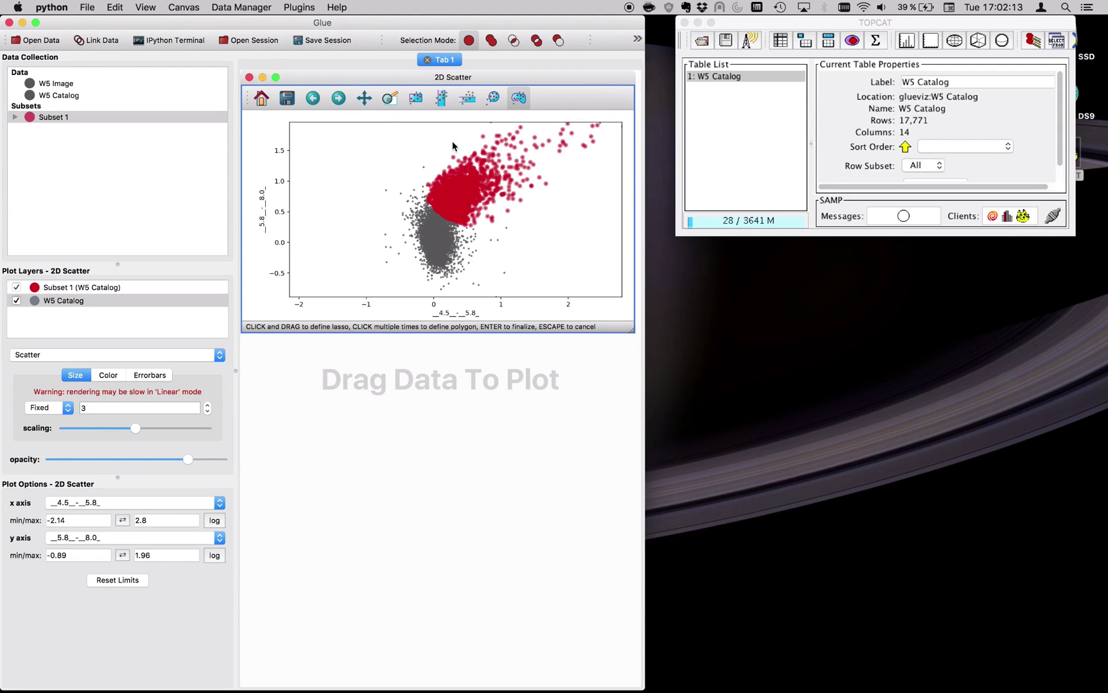
Step: Open TOPCAT's Row Subsets window for W5 Catalog, showing only the 17771-row All subset
{"action": "left_click", "coordinate": [826, 131]}
{"action": "left_click", "coordinate": [852, 40]}
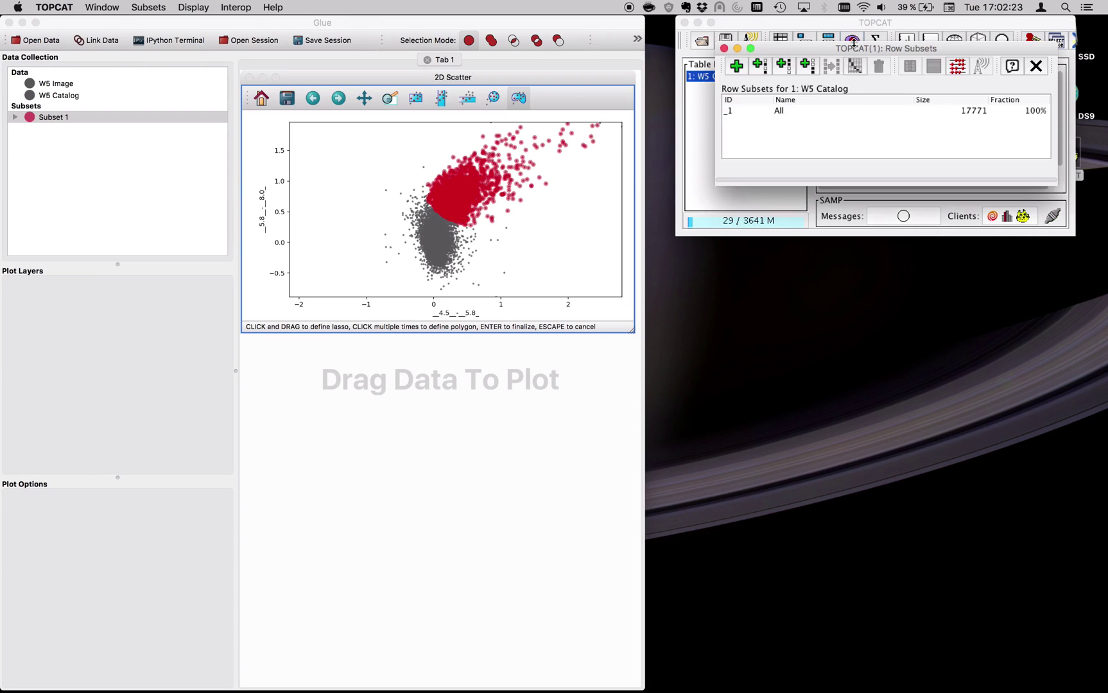
{"action": "left_click_drag", "start_coordinate": [838, 47], "coordinate": [839, 248]}
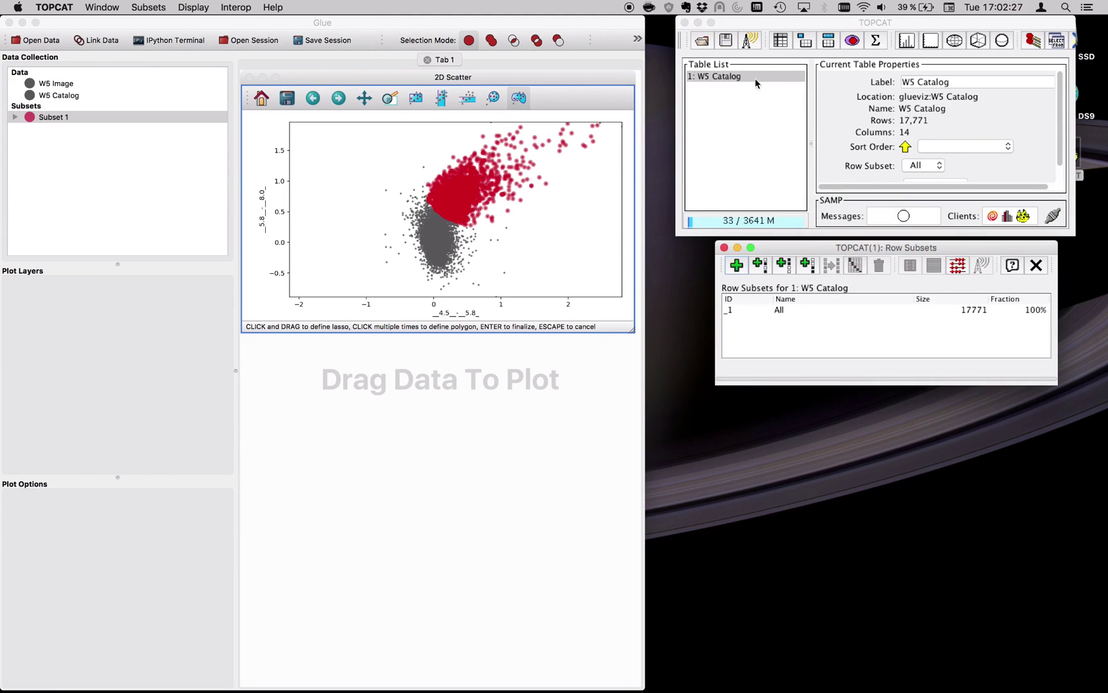
{"action": "left_click", "coordinate": [796, 310]}
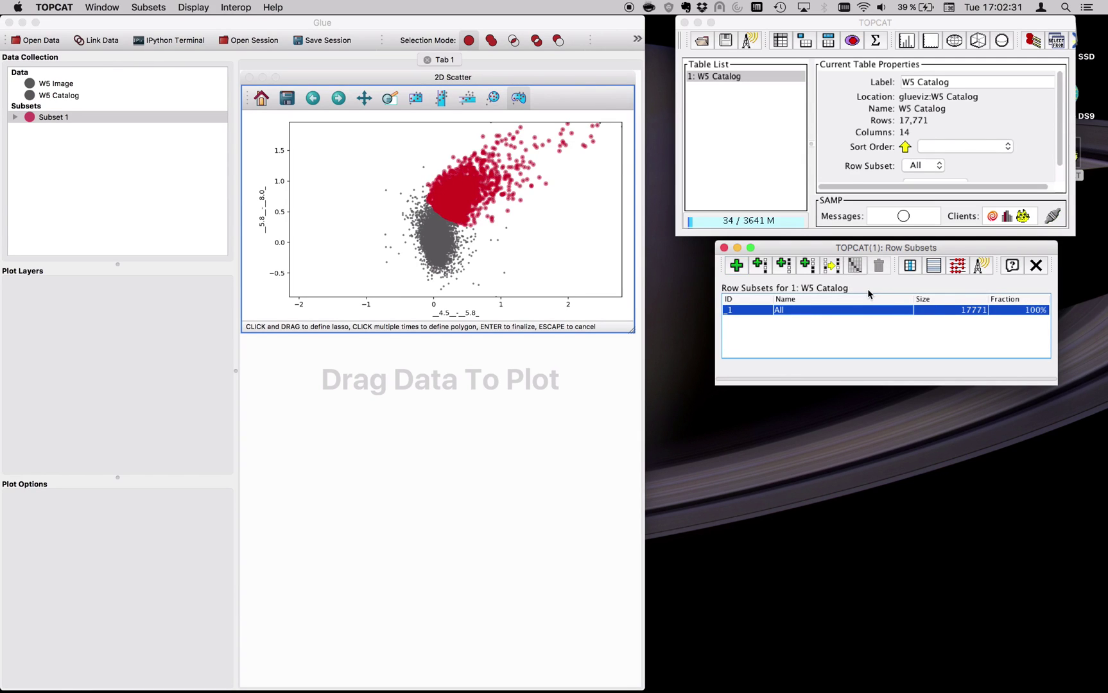
Step: Send Subset 1 (W5 Catalog) to TOPCAT, where it arrives as a 2211-row glueviz subset
{"action": "left_click", "coordinate": [553, 29]}
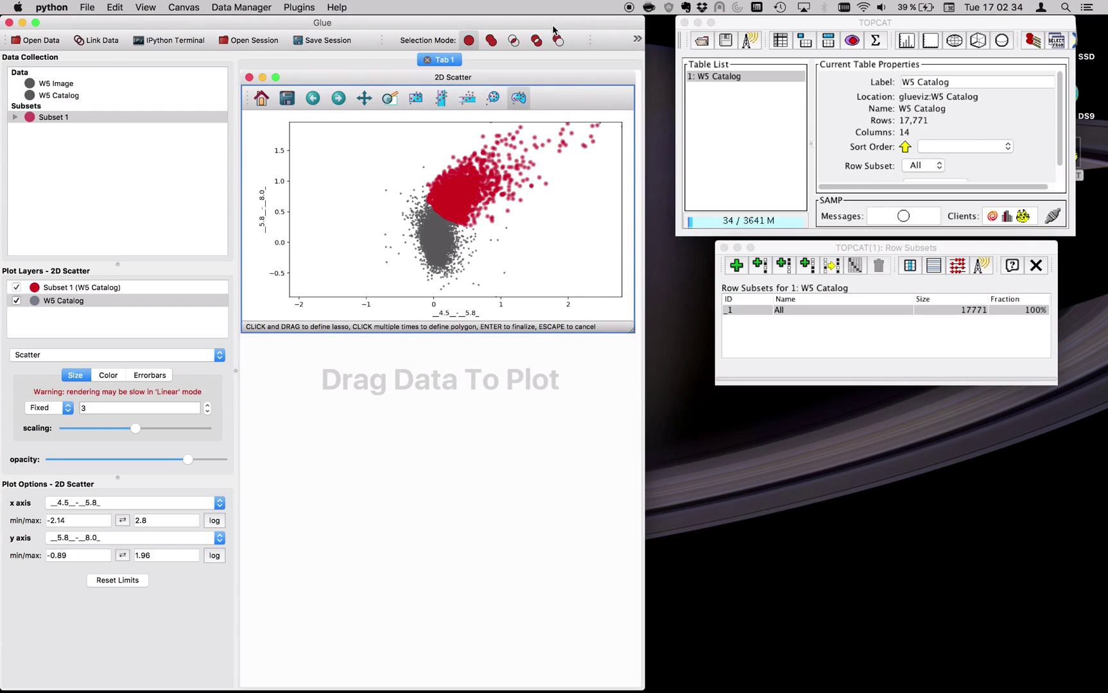
{"action": "left_click", "coordinate": [14, 117]}
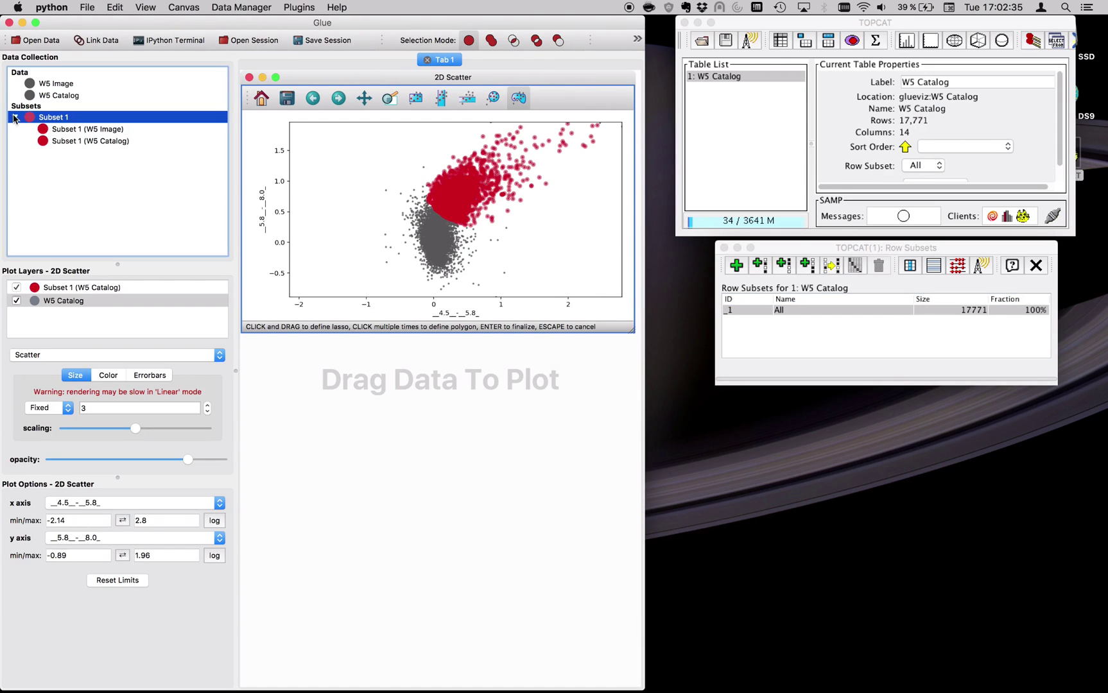
{"action": "right_click", "coordinate": [66, 145]}
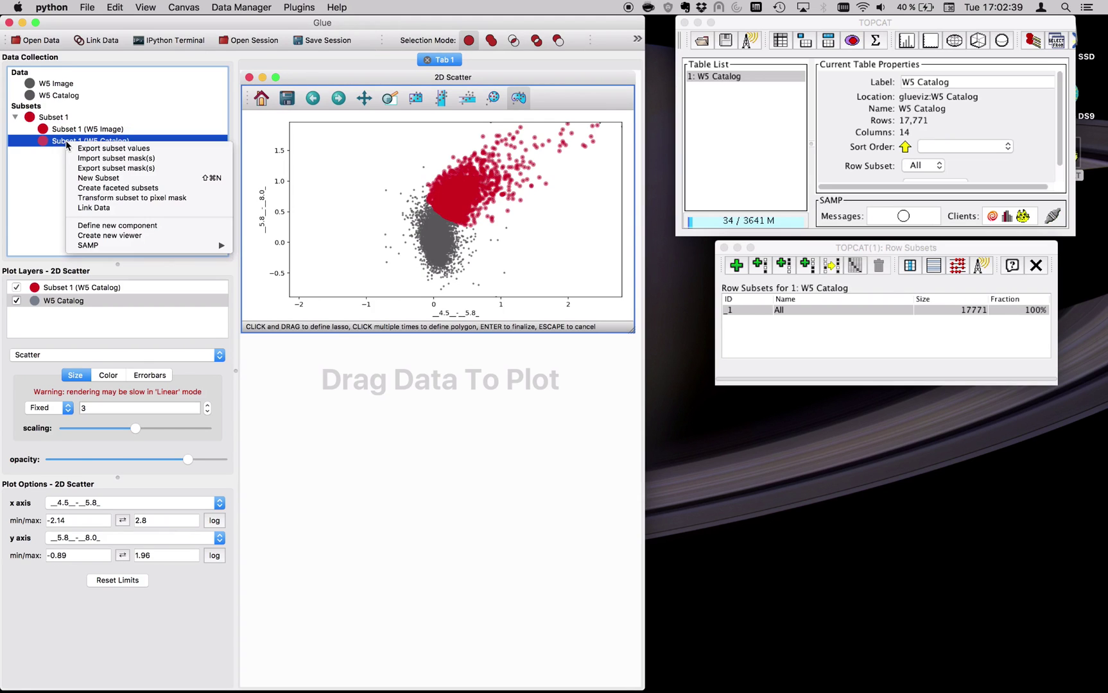
{"action": "mouse_move", "coordinate": [133, 246]}
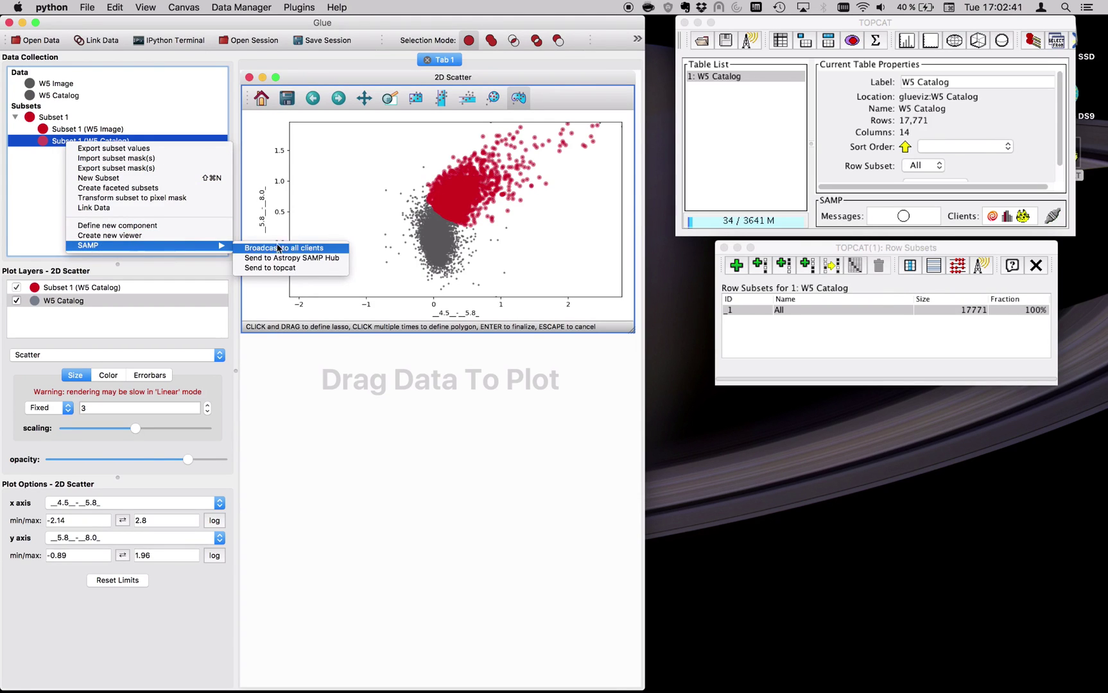
{"action": "left_click", "coordinate": [289, 268]}
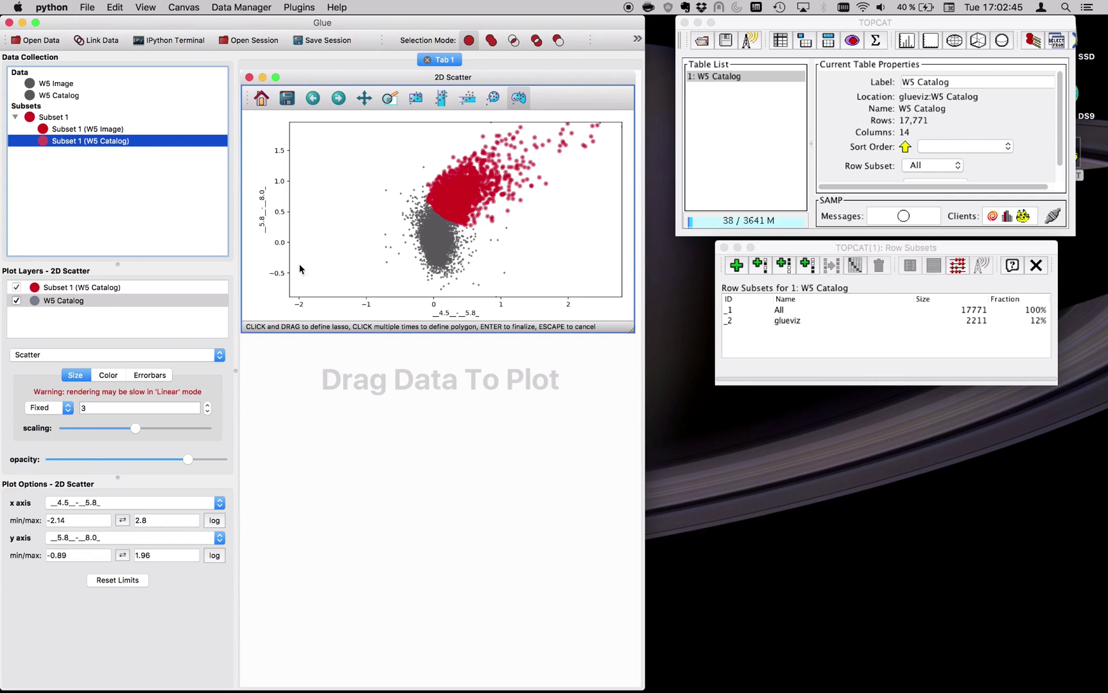
{"action": "left_click", "coordinate": [771, 320]}
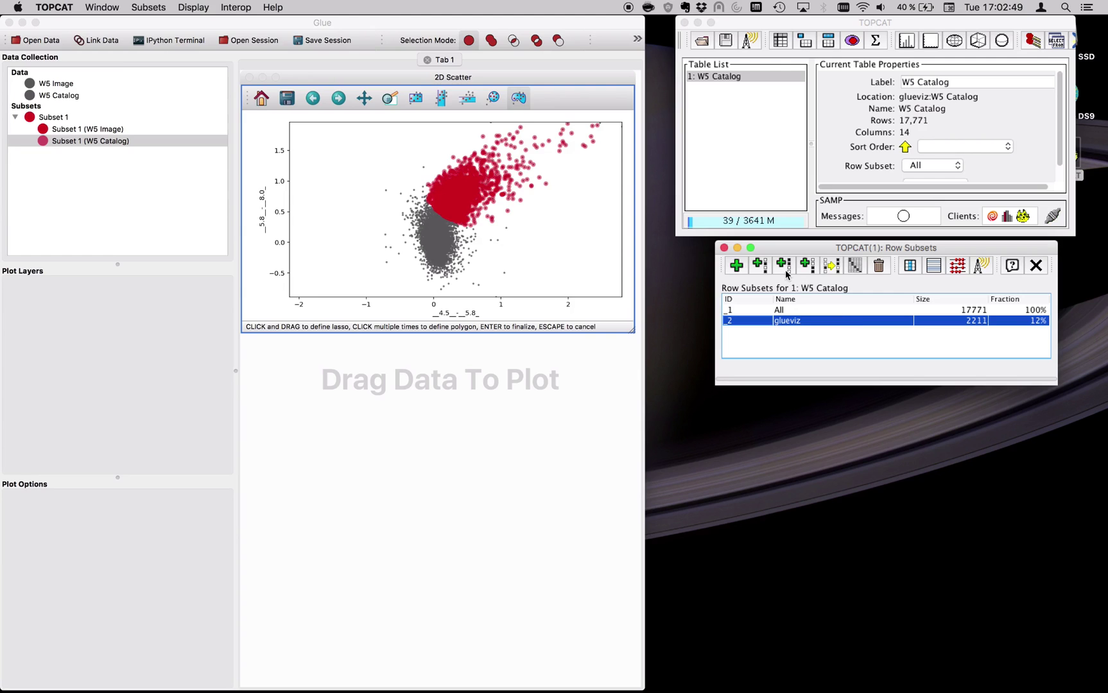
{"action": "left_click", "coordinate": [724, 248]}
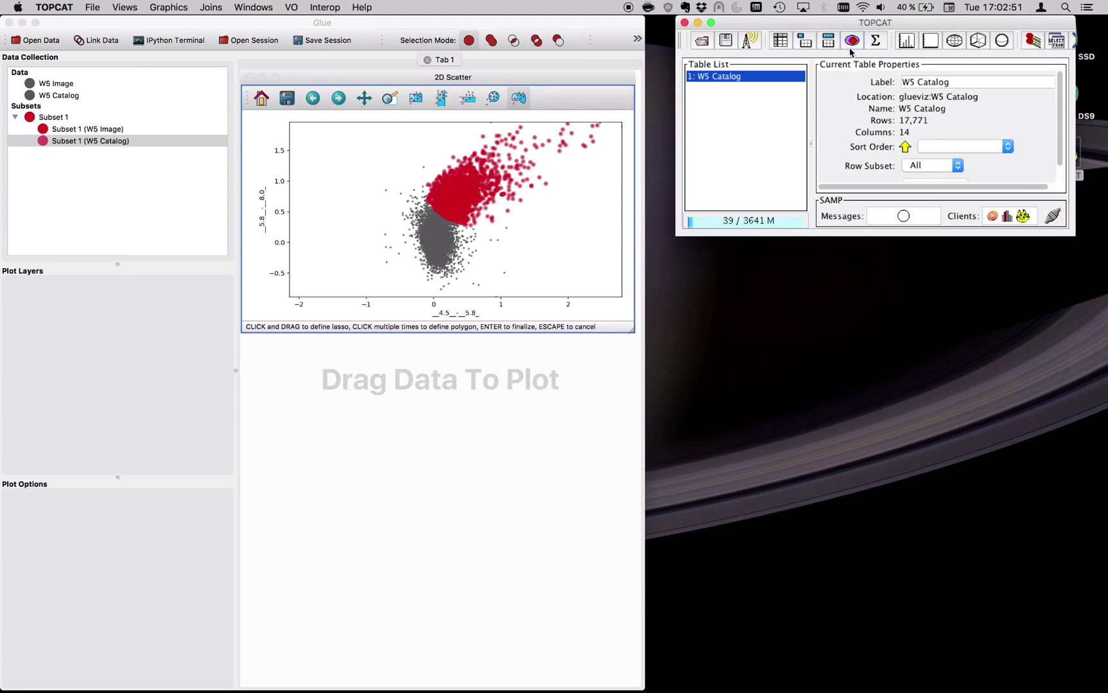
Step: Open a TOPCAT sky plot of the catalog and position its window clear of Glue
{"action": "left_click", "coordinate": [953, 41]}
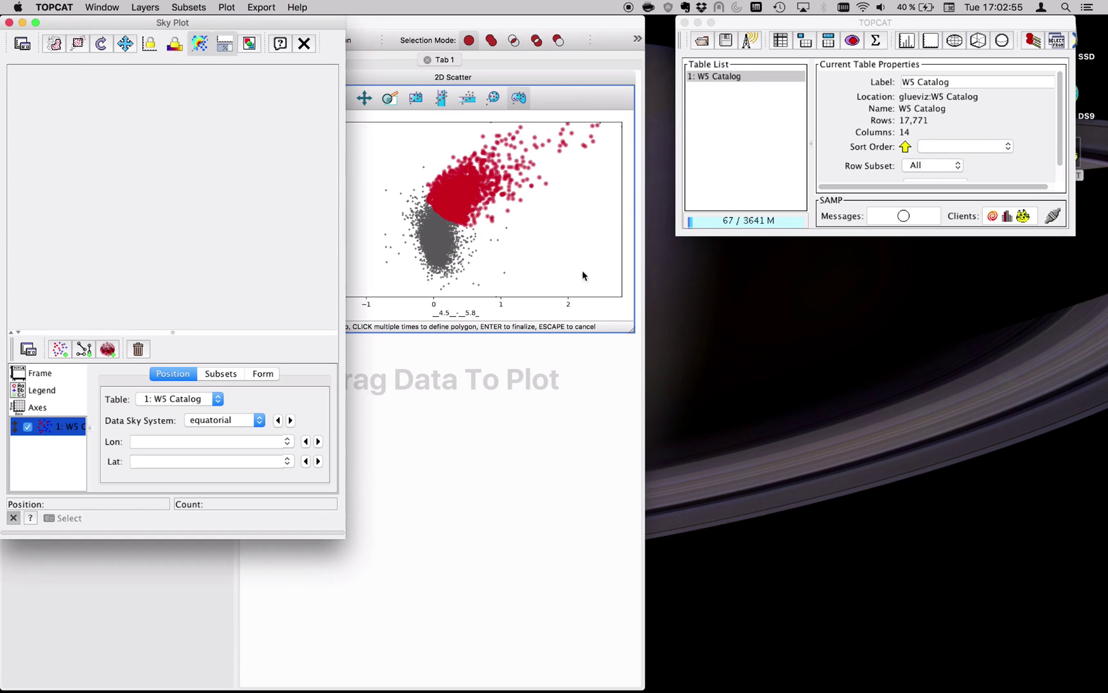
{"action": "left_click_drag", "start_coordinate": [341, 533], "coordinate": [393, 450]}
{"action": "left_click_drag", "start_coordinate": [225, 20], "coordinate": [909, 249]}
Step: Set the sky plot's longitude to RAJ2000 and latitude to DEJ2000
{"action": "scroll", "coordinate": [980, 586], "scroll_direction": "down", "scroll_amount": 1}
{"action": "left_click", "coordinate": [1005, 601]}
{"action": "left_click", "coordinate": [1014, 605]}
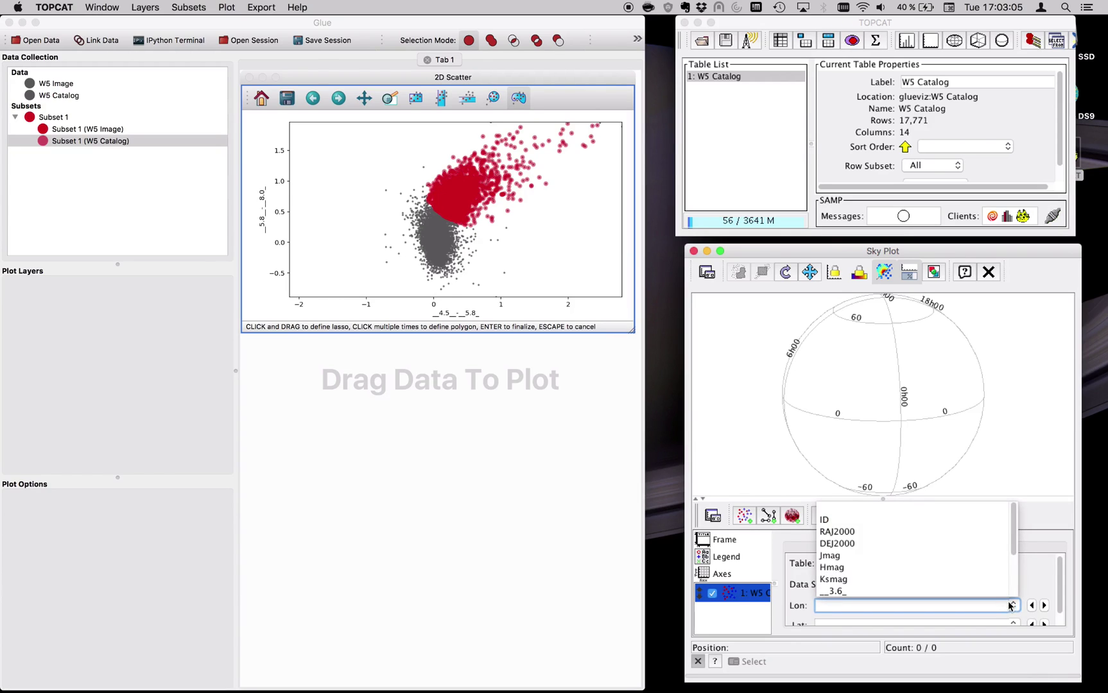
{"action": "left_click", "coordinate": [969, 535]}
{"action": "scroll", "coordinate": [1008, 581], "scroll_direction": "down", "scroll_amount": 2}
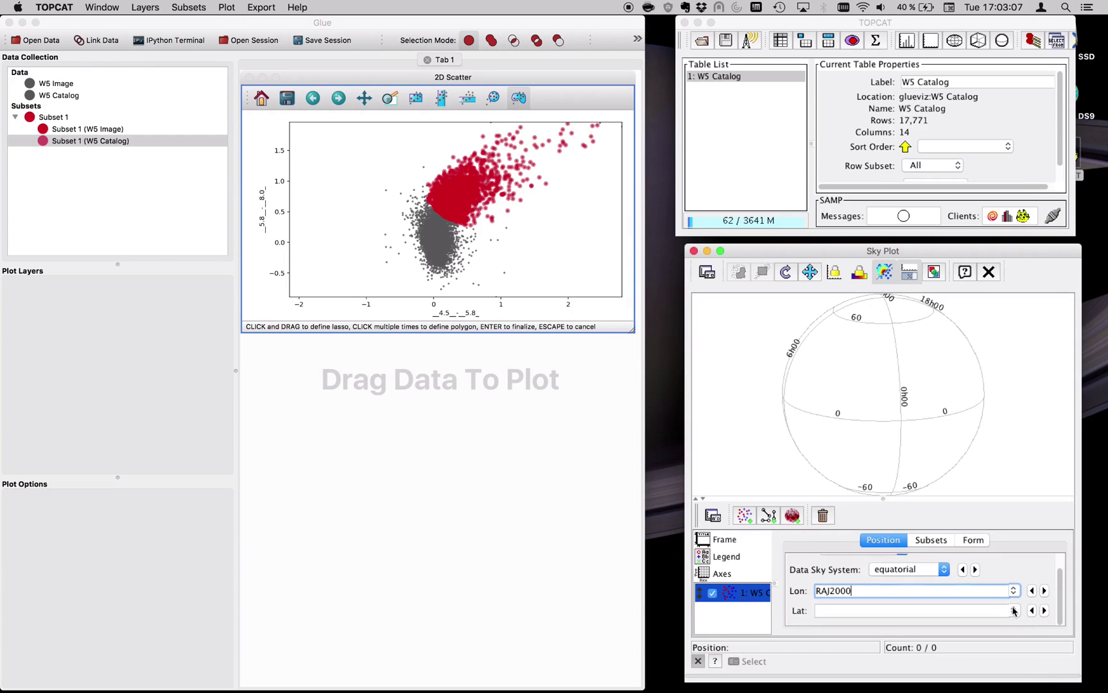
{"action": "left_click", "coordinate": [1013, 613]}
{"action": "left_click", "coordinate": [971, 550]}
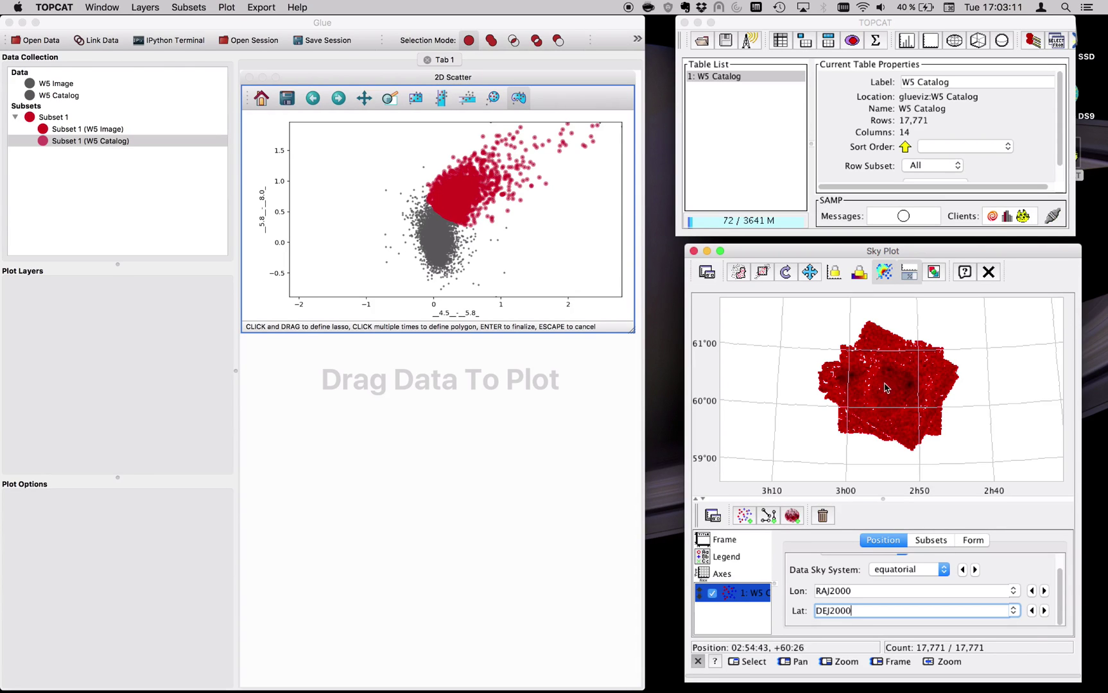
Step: Colour all W5 Catalog points grey on the sky plot
{"action": "left_click", "coordinate": [928, 540]}
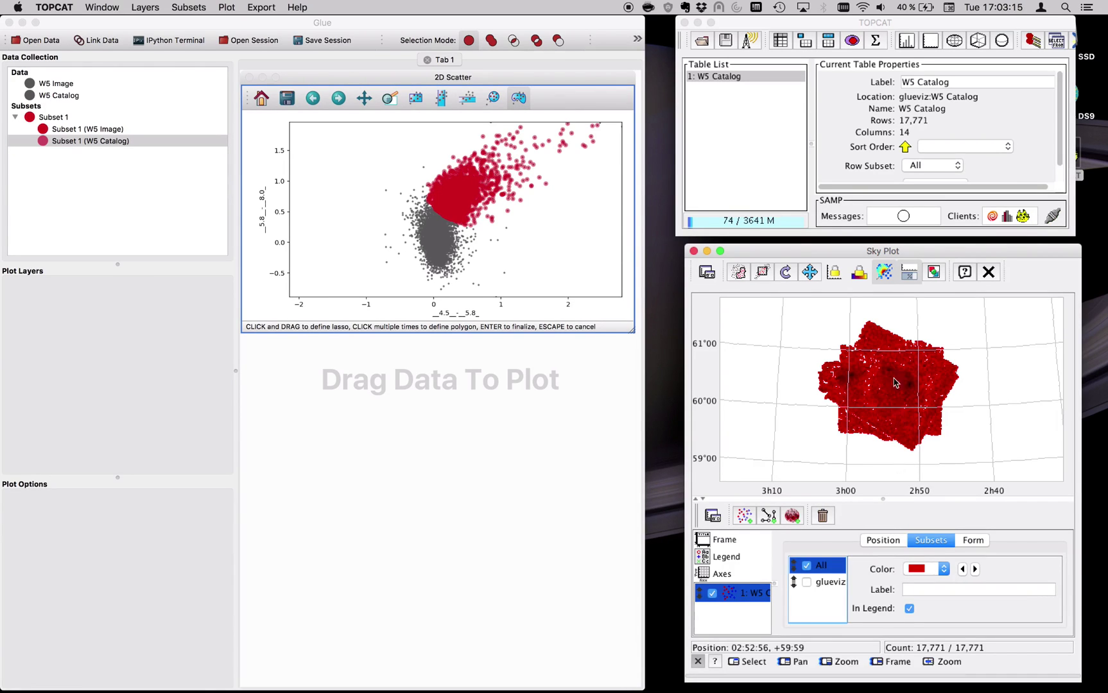
{"action": "left_click", "coordinate": [924, 569]}
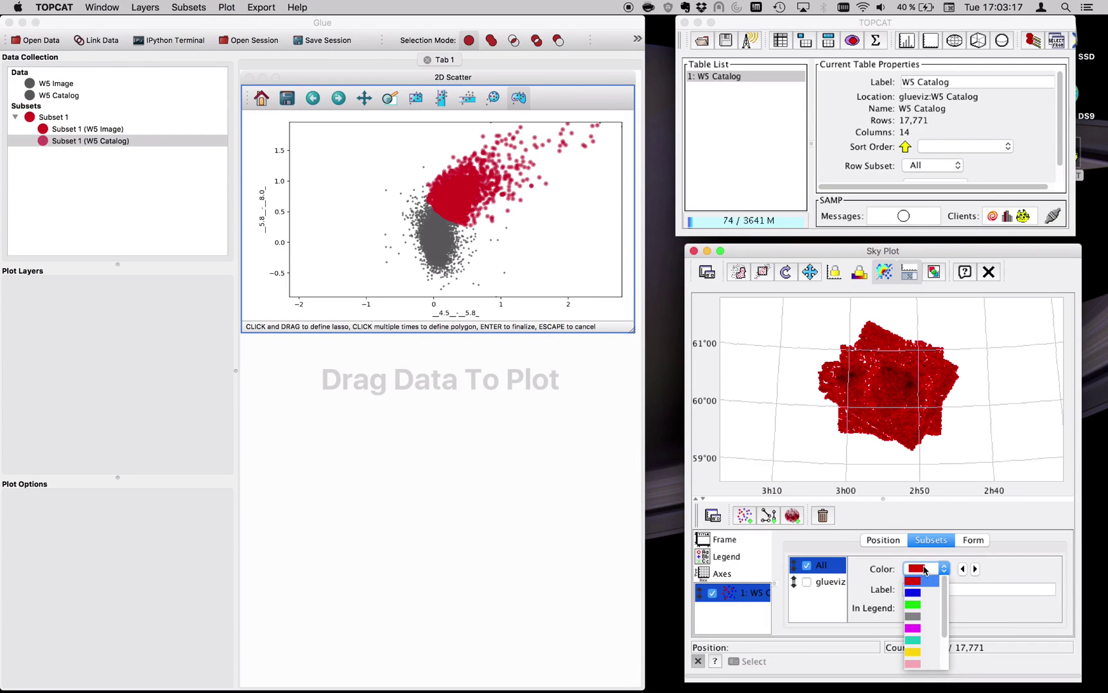
{"action": "left_click", "coordinate": [924, 619]}
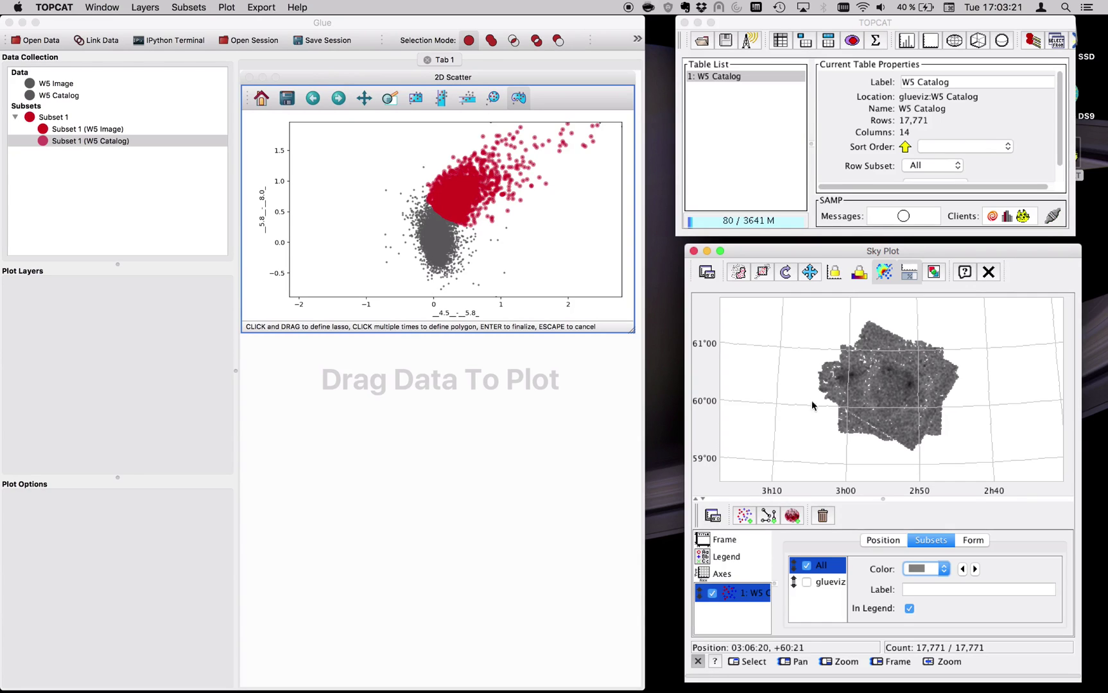
Step: Show the glueviz subset on the sky plot in red
{"action": "left_click", "coordinate": [821, 583]}
{"action": "left_click", "coordinate": [806, 582]}
{"action": "left_click", "coordinate": [914, 570]}
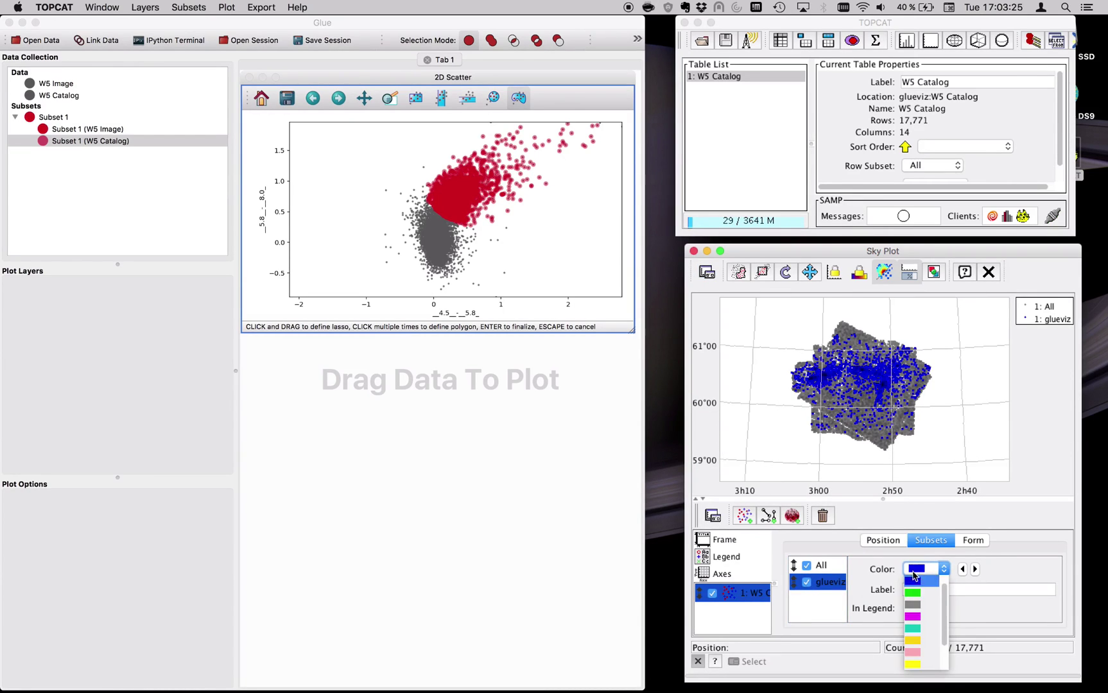
{"action": "left_click", "coordinate": [920, 581]}
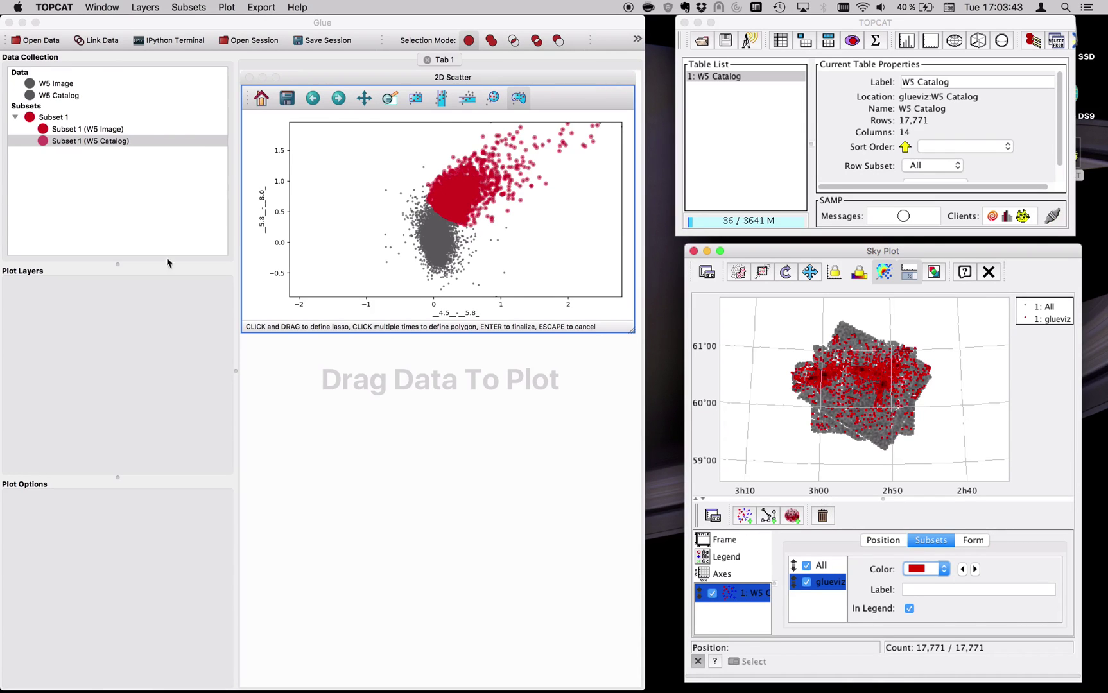
{"action": "left_click", "coordinate": [16, 118]}
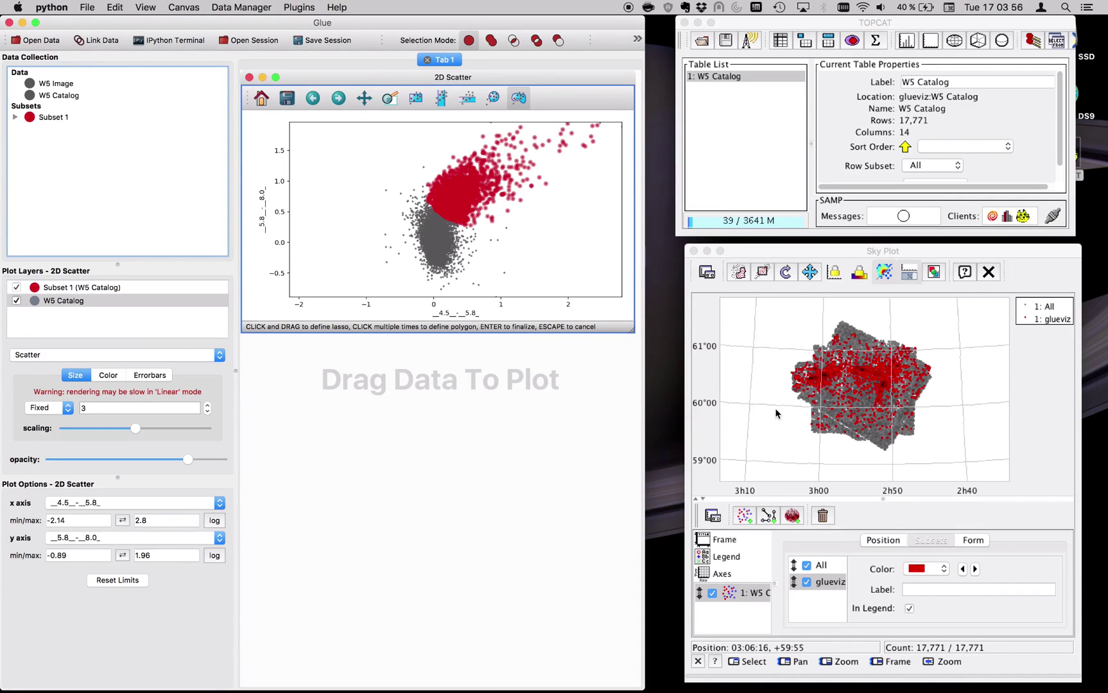
{"action": "left_click", "coordinate": [89, 118]}
{"action": "left_click", "coordinate": [70, 117]}
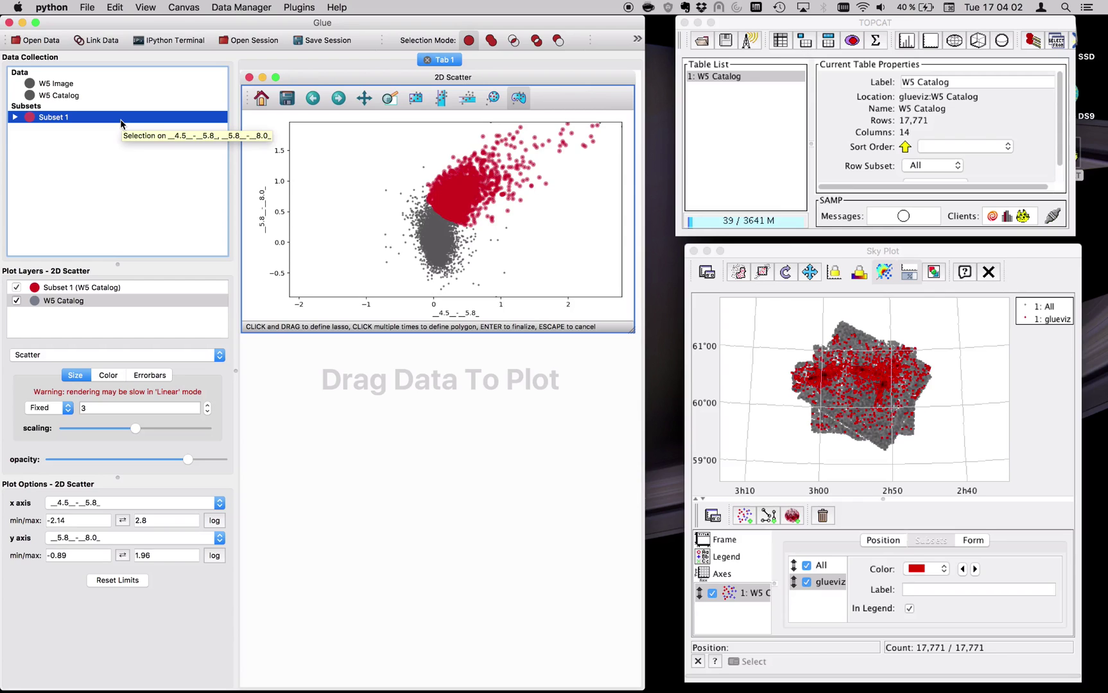
{"action": "left_click", "coordinate": [119, 172]}
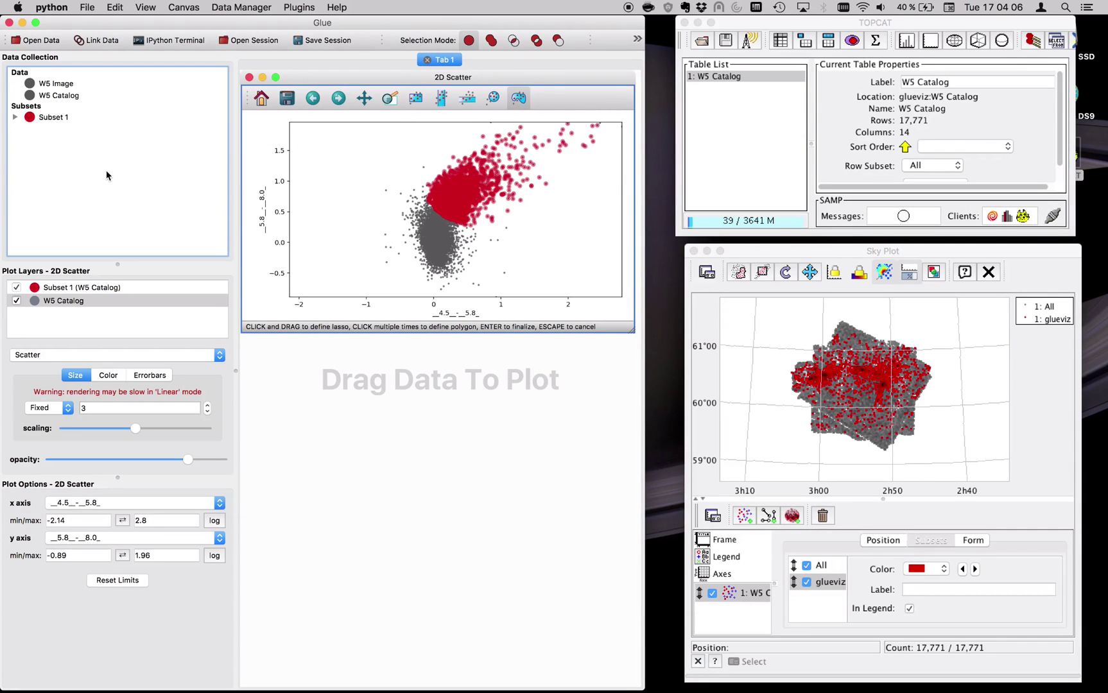
{"action": "left_click", "coordinate": [758, 252]}
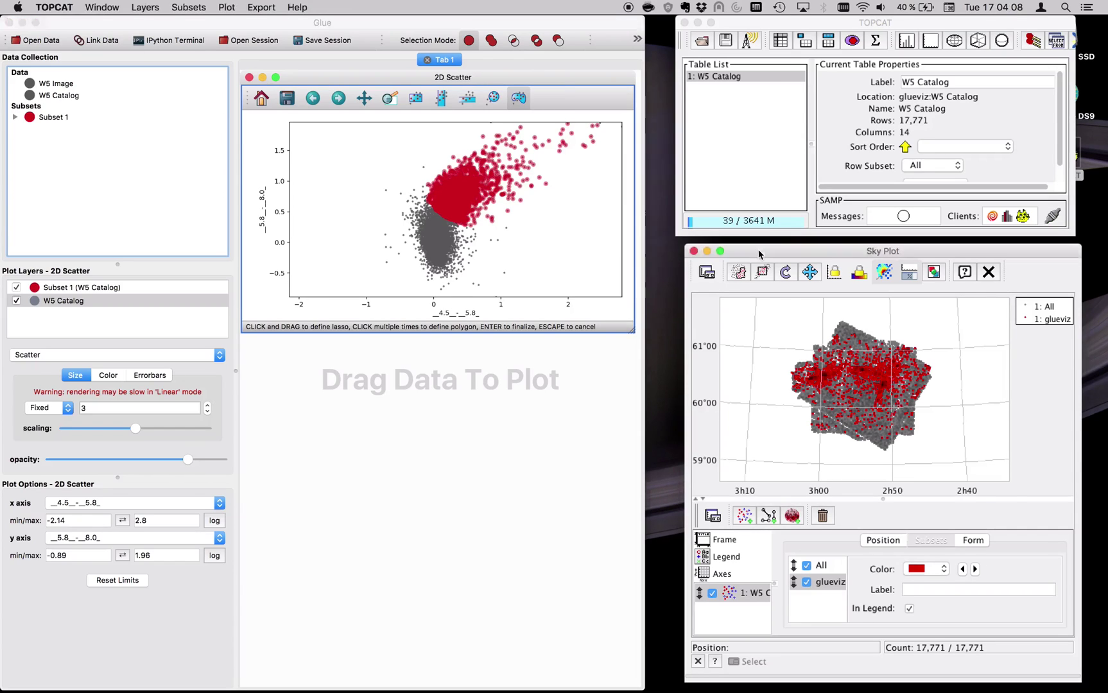
Step: Draw a freehand sky region and save it as current subset 'cluster' (2,551 rows)
{"action": "left_click", "coordinate": [738, 272]}
{"action": "mouse_move", "coordinate": [826, 367]}
{"action": "left_mouse_down"}
{"action": "mouse_move", "coordinate": [801, 370]}
{"action": "mouse_move", "coordinate": [815, 390]}
{"action": "mouse_move", "coordinate": [848, 383]}
{"action": "mouse_move", "coordinate": [849, 365]}
{"action": "mouse_move", "coordinate": [821, 364]}
{"action": "left_mouse_up"}
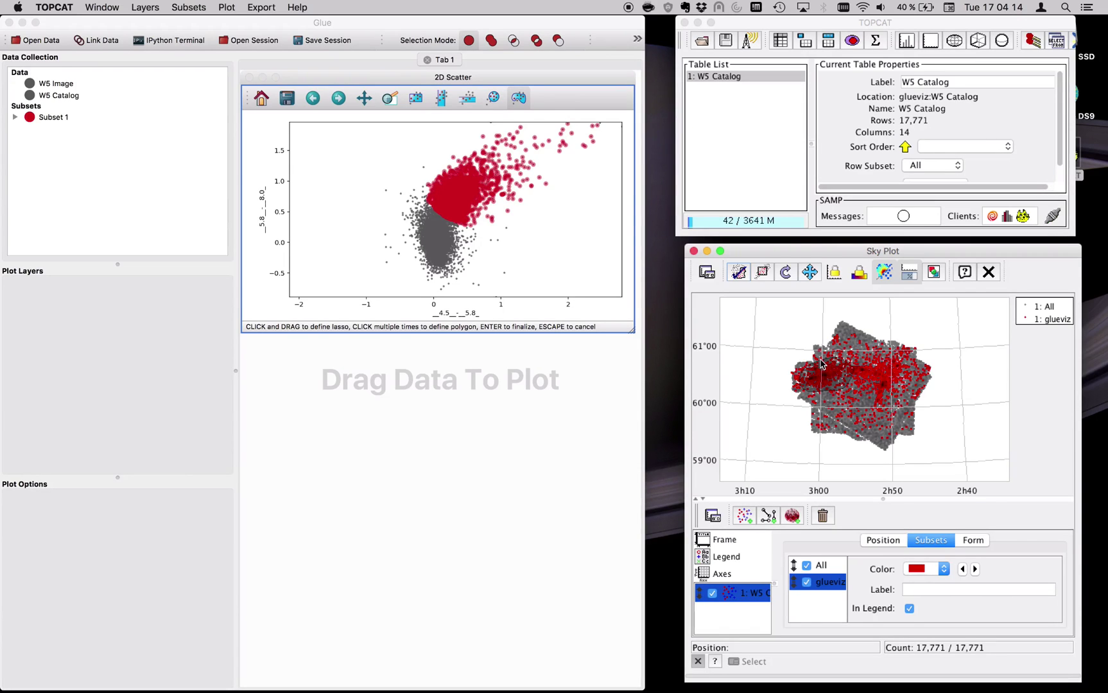
{"action": "left_click", "coordinate": [739, 273]}
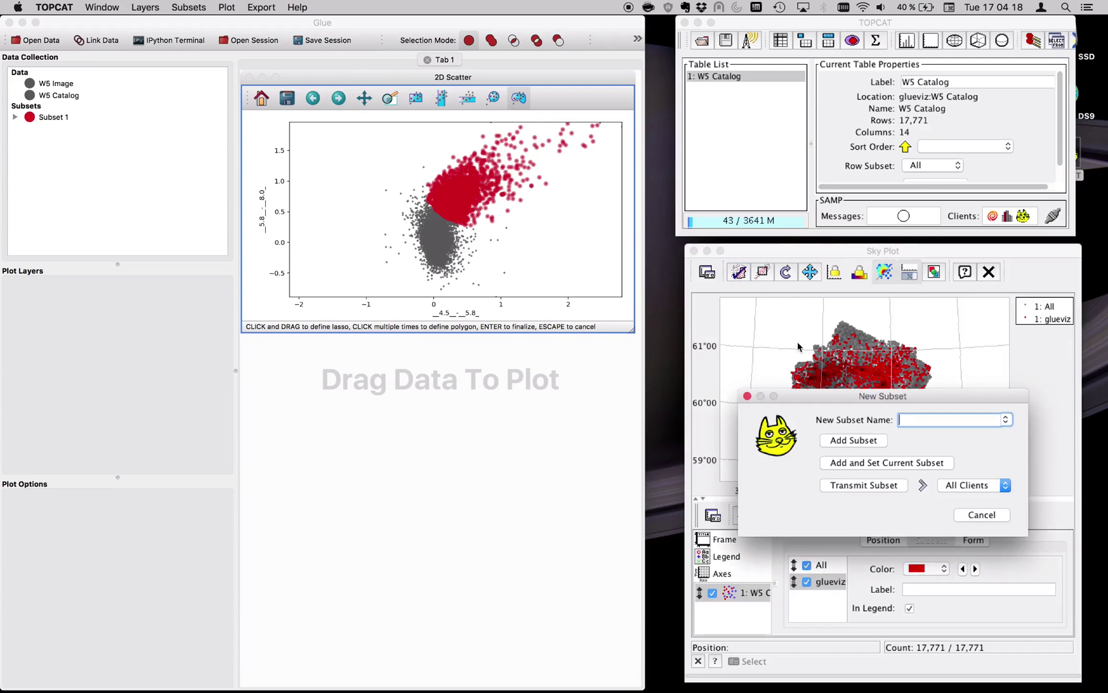
{"action": "type", "text": "cluster"}
{"action": "left_click", "coordinate": [897, 463]}
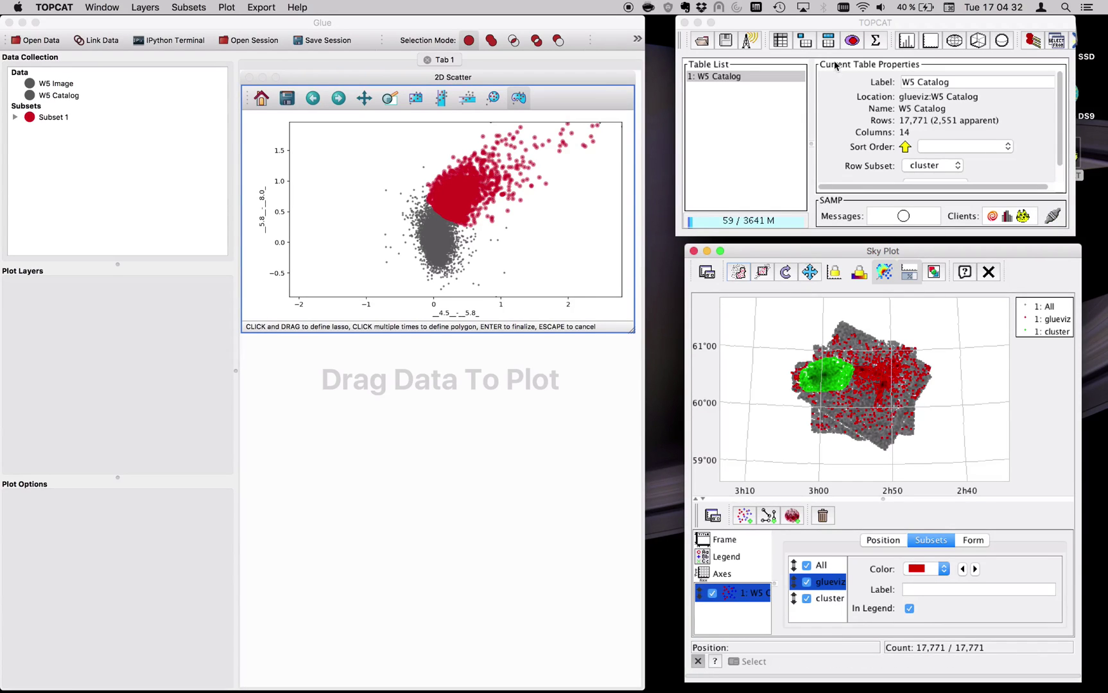
Step: Send the 'cluster' row subset from TOPCAT to glueviz via Interop
{"action": "left_click", "coordinate": [858, 47]}
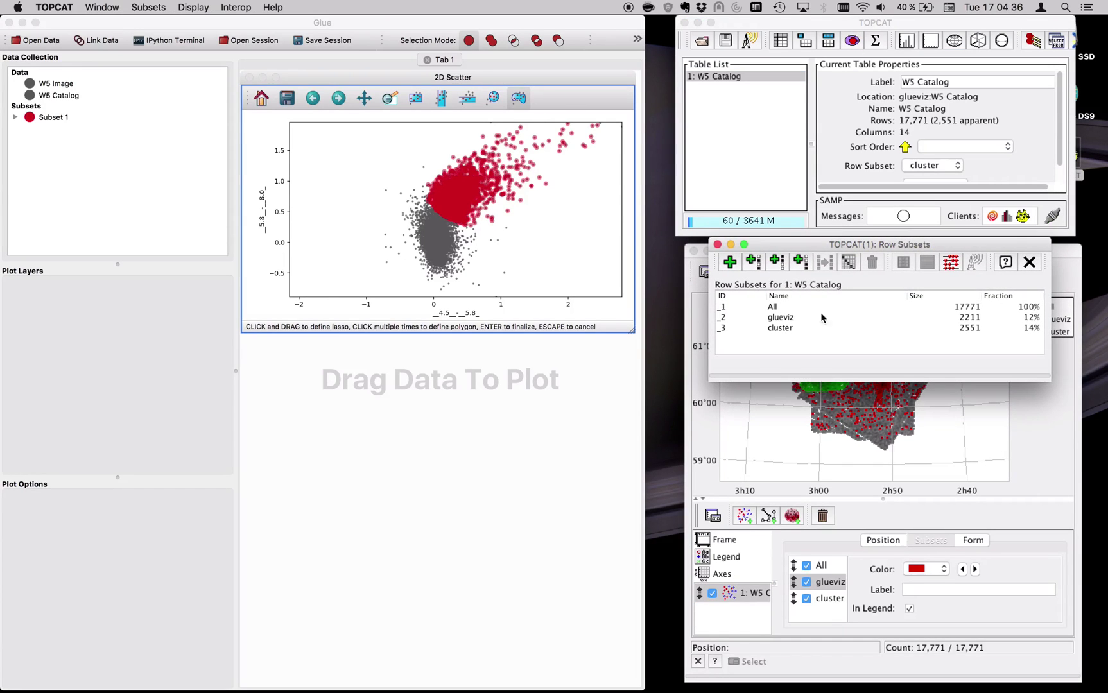
{"action": "left_click", "coordinate": [792, 329]}
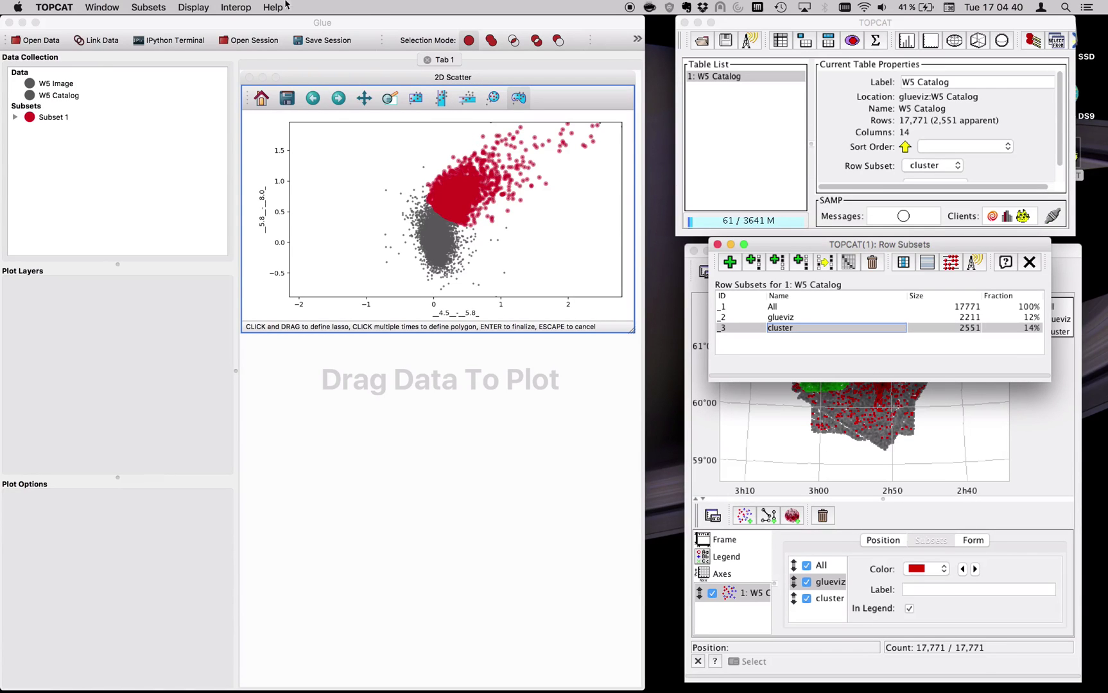
{"action": "left_click", "coordinate": [236, 7]}
{"action": "mouse_move", "coordinate": [261, 44]}
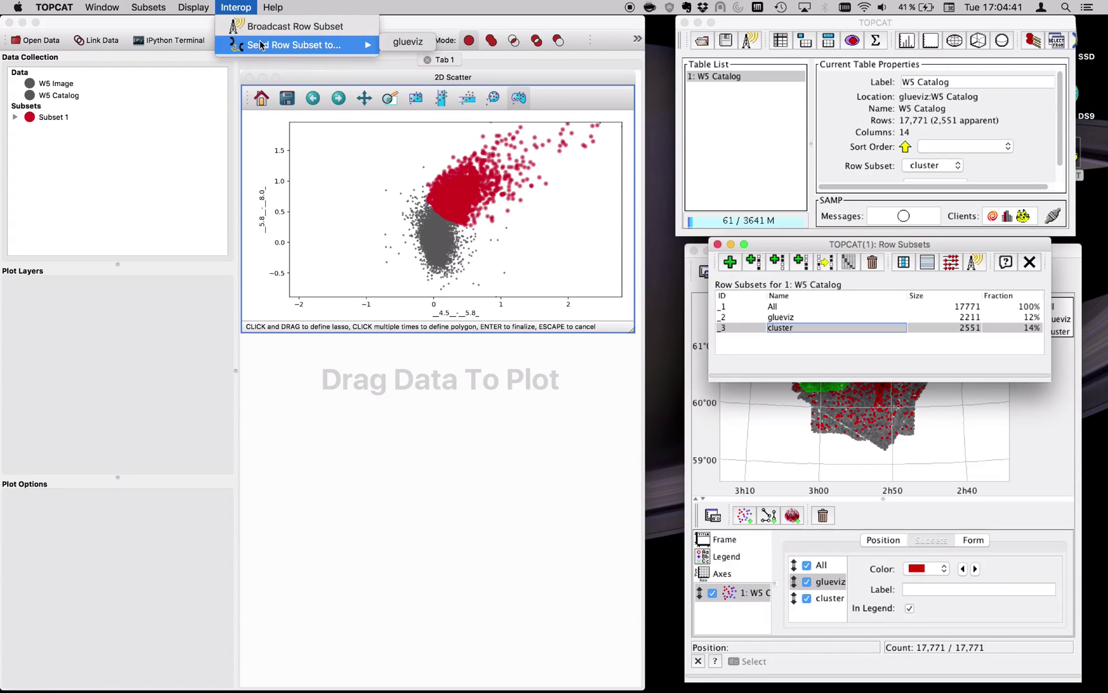
{"action": "left_click", "coordinate": [404, 42]}
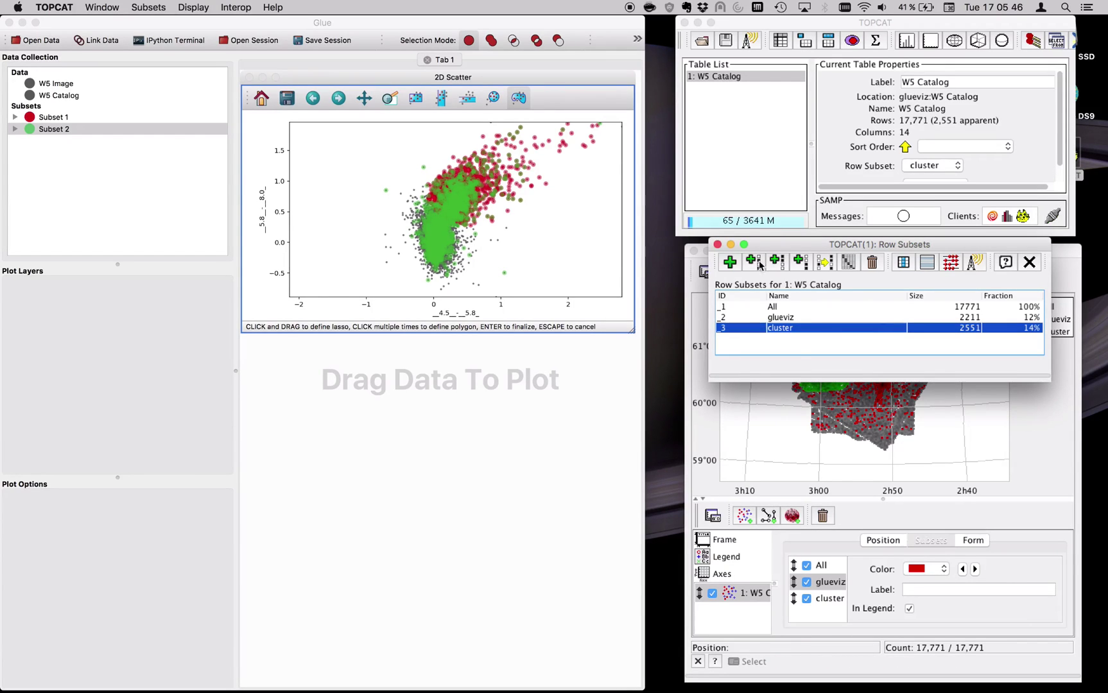
Step: Close the Row Subsets and Sky Plot windows and place the W5 Catalog Table Browser beside Glue
{"action": "left_click", "coordinate": [718, 246]}
{"action": "left_click", "coordinate": [780, 42]}
{"action": "left_click_drag", "start_coordinate": [775, 50], "coordinate": [793, 286]}
{"action": "left_click", "coordinate": [698, 256]}
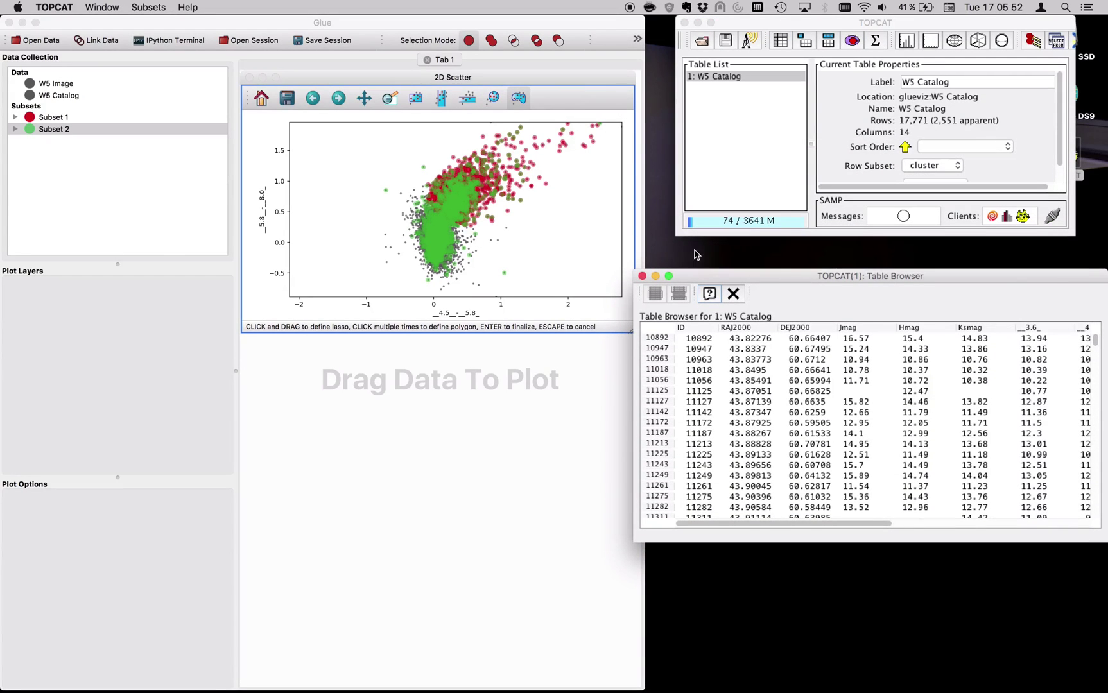
{"action": "left_click_drag", "start_coordinate": [724, 282], "coordinate": [725, 272]}
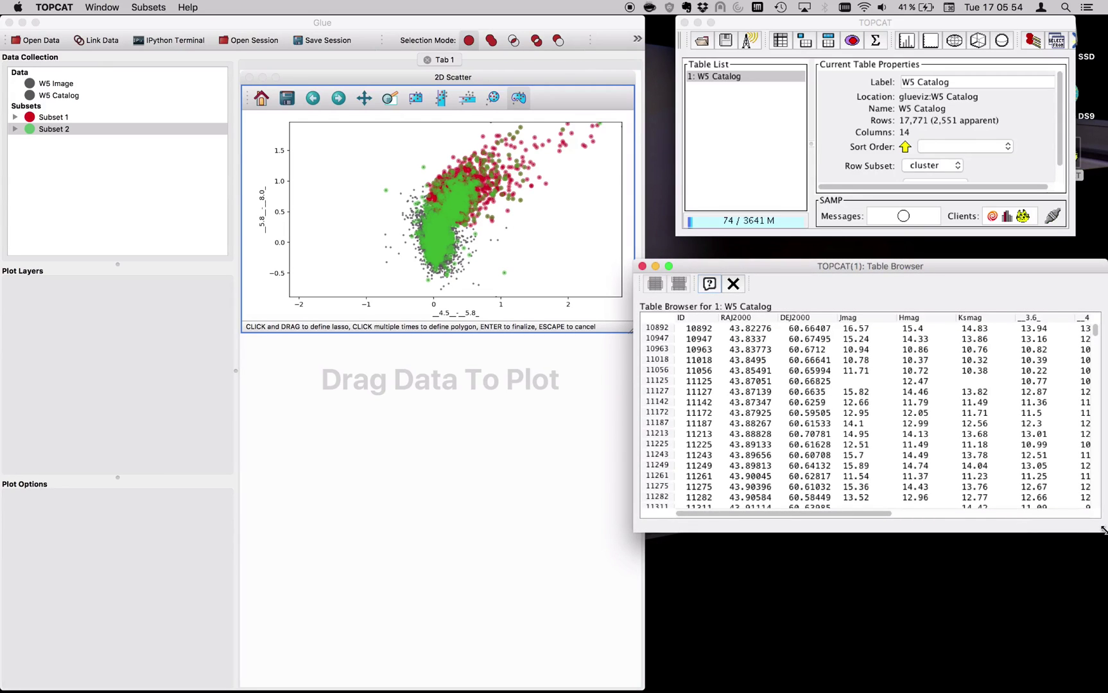
{"action": "left_click_drag", "start_coordinate": [1104, 530], "coordinate": [1050, 529]}
{"action": "left_click", "coordinate": [915, 403]}
Step: Select catalog rows 11056, 11125, 11187, 11249, 11142 and 10963 in the table
{"action": "left_click", "coordinate": [904, 371]}
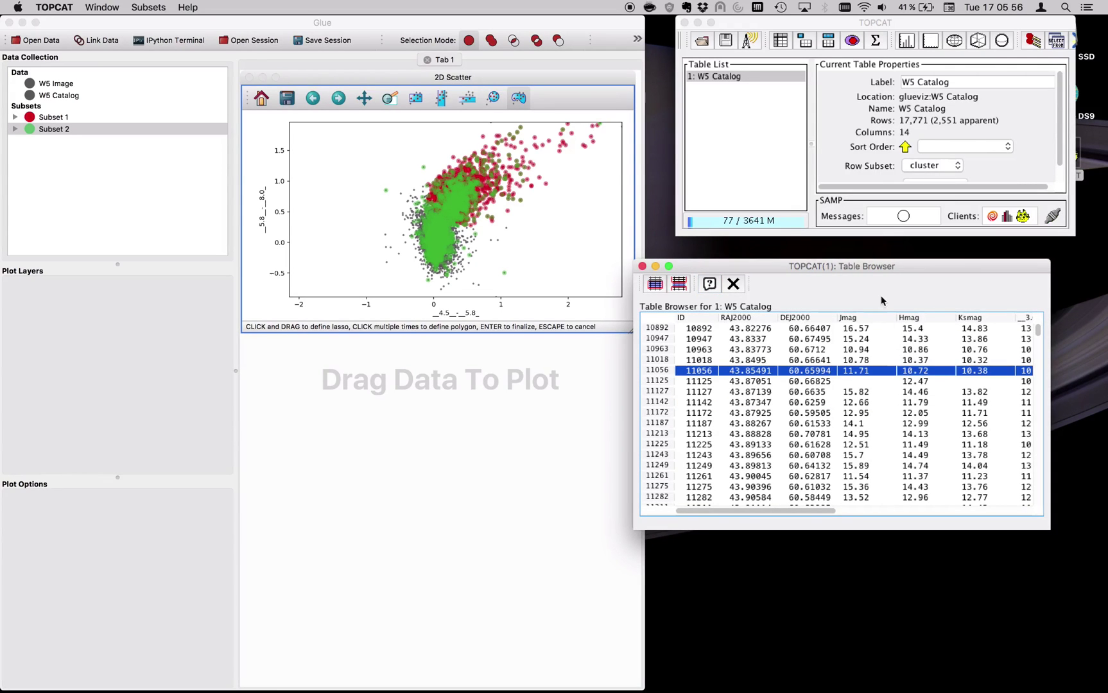
{"action": "left_click_drag", "start_coordinate": [869, 275], "coordinate": [911, 280]}
{"action": "left_click", "coordinate": [892, 387]}
{"action": "left_click", "coordinate": [891, 429]}
{"action": "left_click", "coordinate": [889, 471]}
{"action": "left_click", "coordinate": [889, 408]}
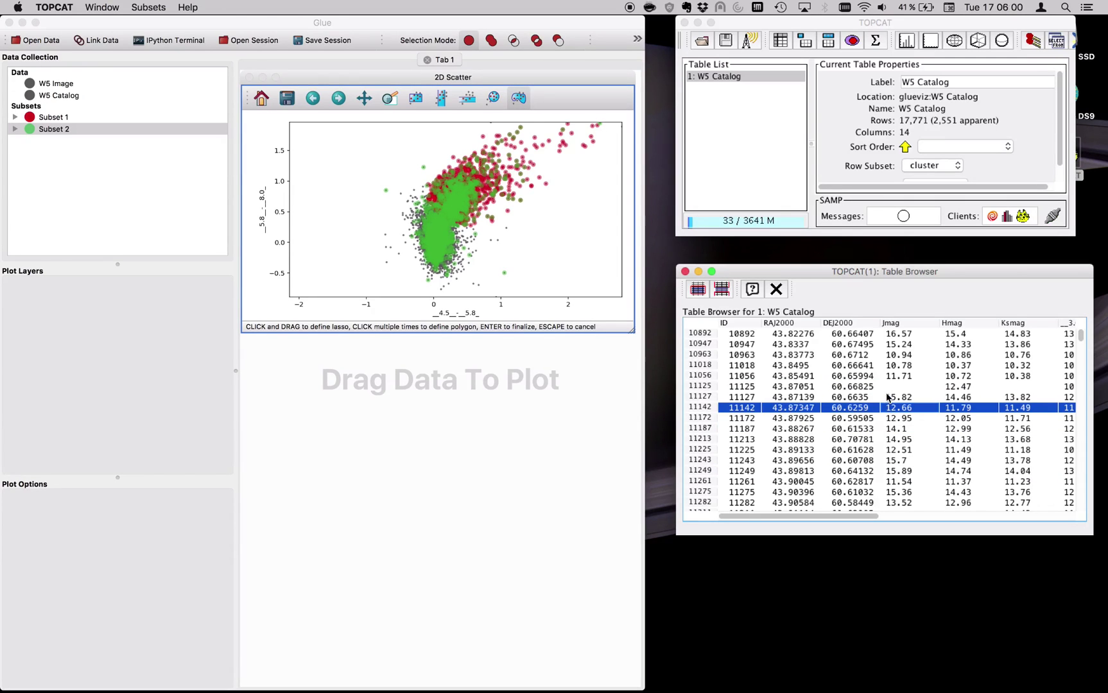
{"action": "left_click", "coordinate": [889, 355]}
{"action": "left_click", "coordinate": [862, 148]}
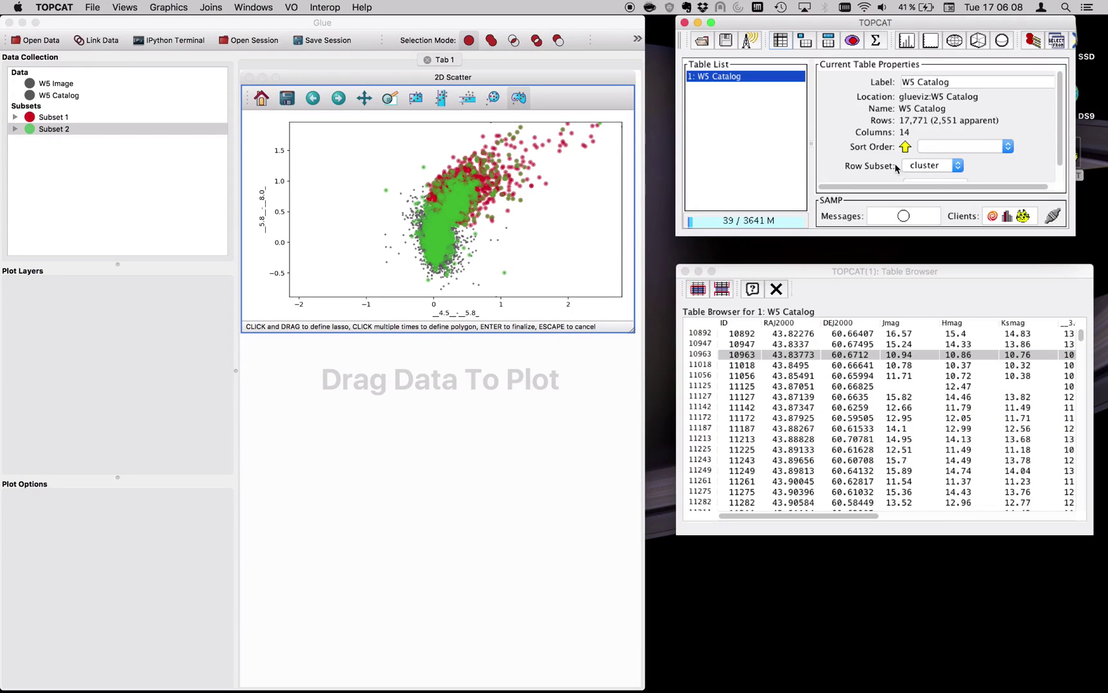
Step: Set the W5 Catalog's row activation action to Transmit Row to glueviz
{"action": "scroll", "coordinate": [927, 169], "scroll_direction": "down", "scroll_amount": 2}
{"action": "left_click", "coordinate": [928, 168]}
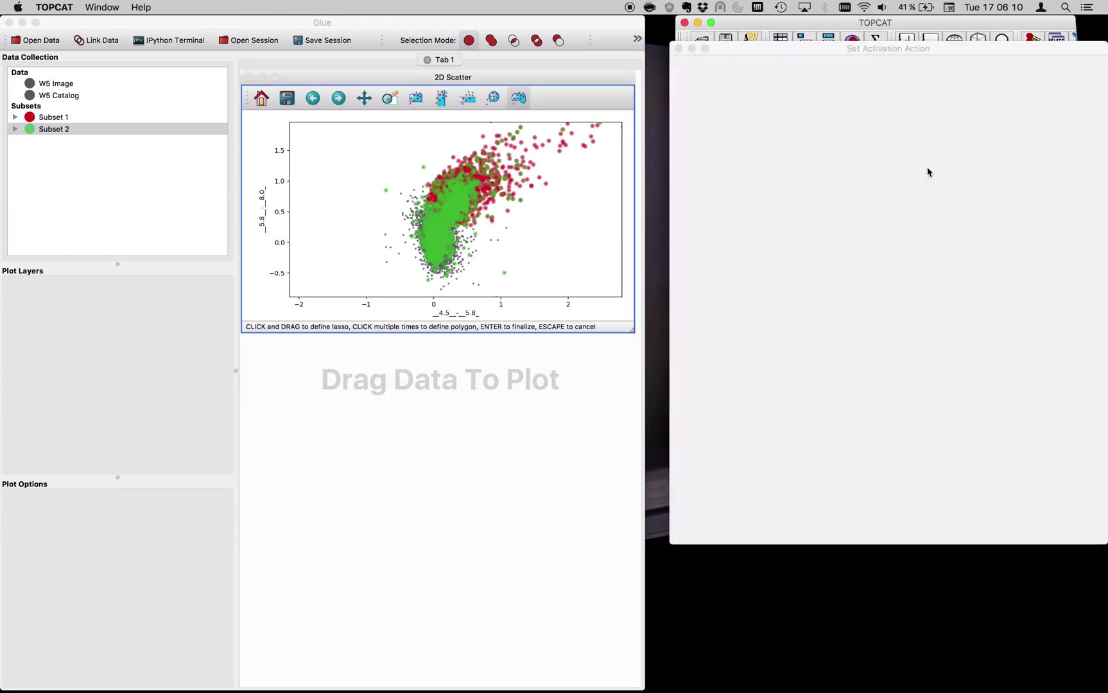
{"action": "left_click", "coordinate": [755, 394]}
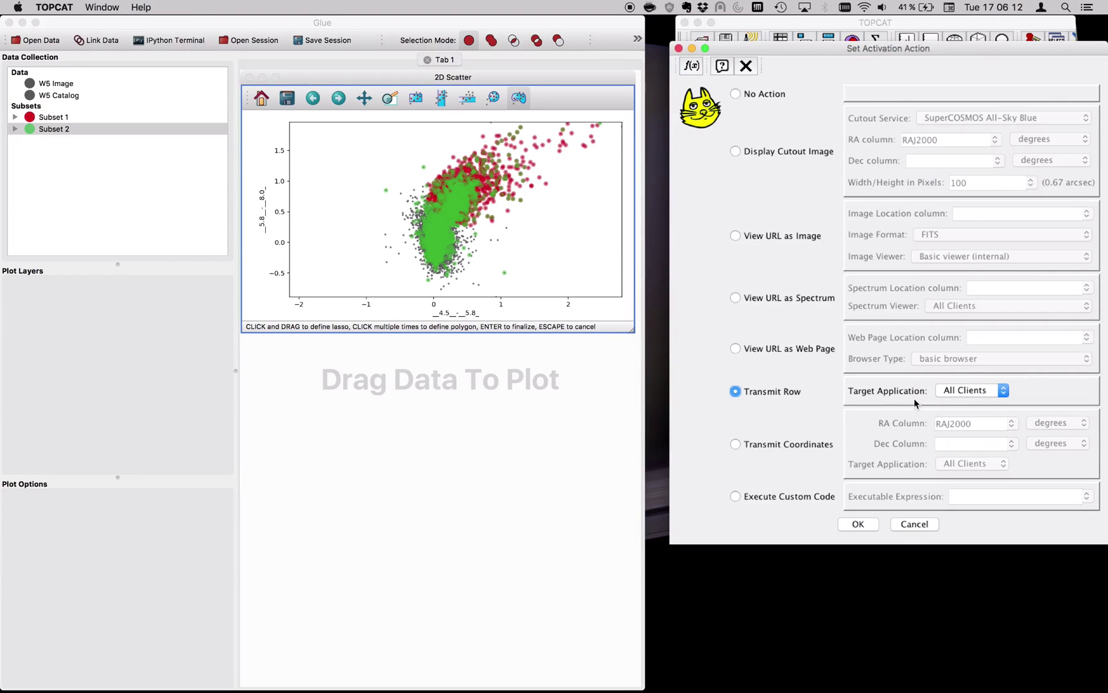
{"action": "left_click", "coordinate": [946, 398]}
{"action": "left_click", "coordinate": [951, 404]}
{"action": "left_click", "coordinate": [860, 524]}
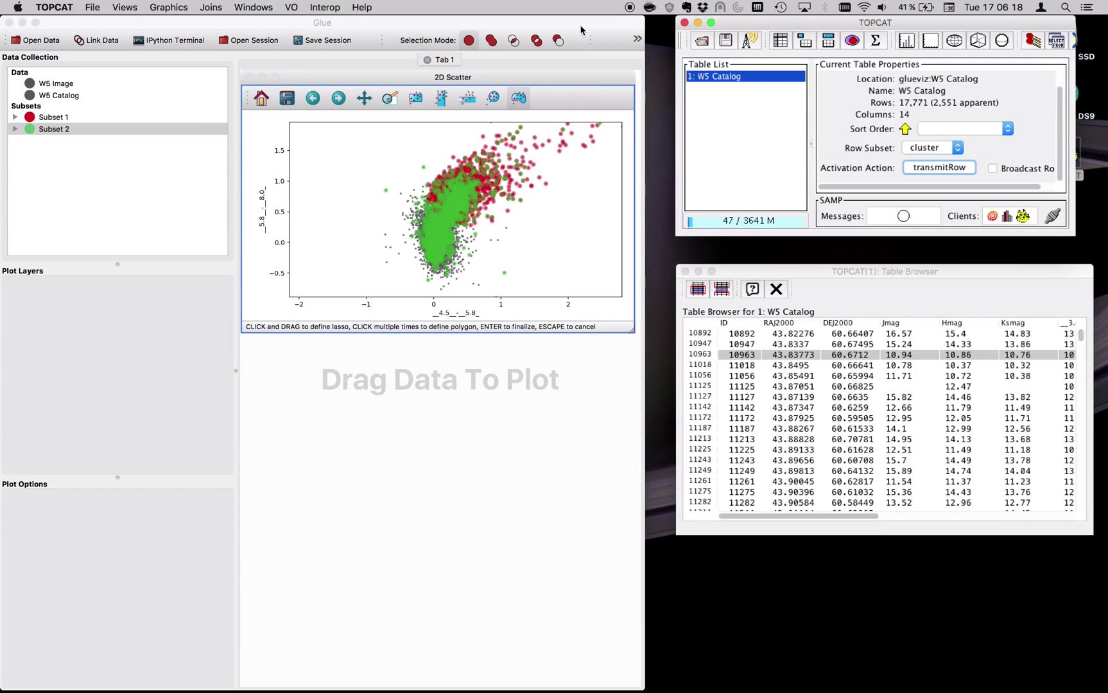
Step: Enable 'Treat row highlighting' as a selection in Glue's SAMP plugin
{"action": "left_click", "coordinate": [580, 25]}
{"action": "left_click", "coordinate": [299, 7]}
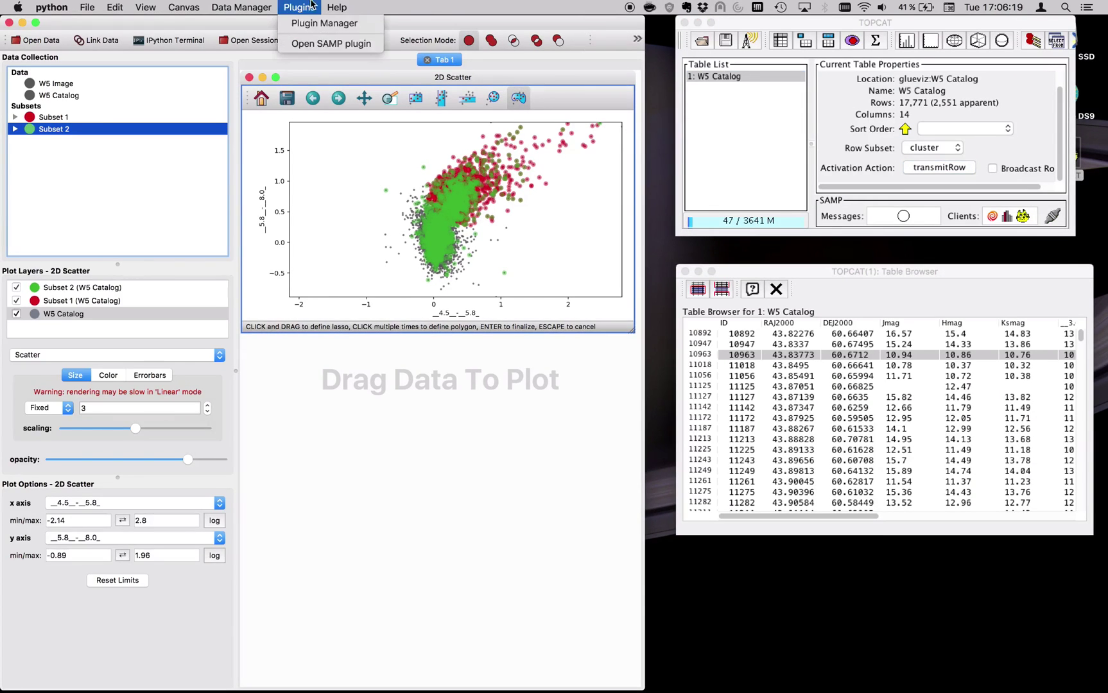
{"action": "left_click", "coordinate": [330, 43]}
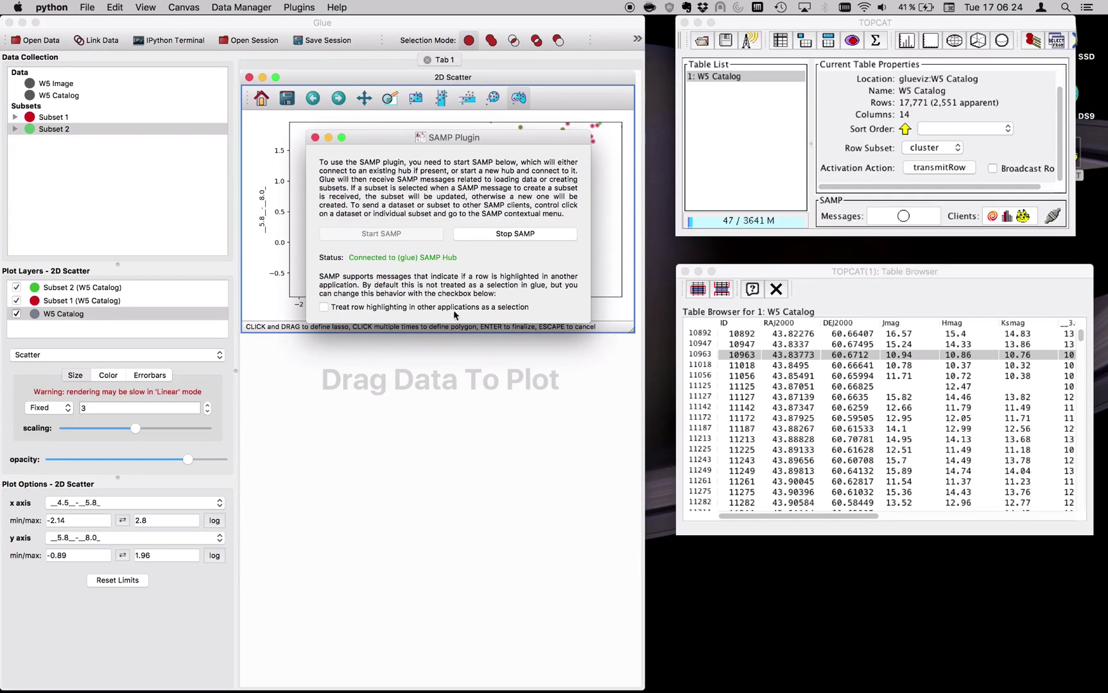
{"action": "left_click", "coordinate": [429, 313]}
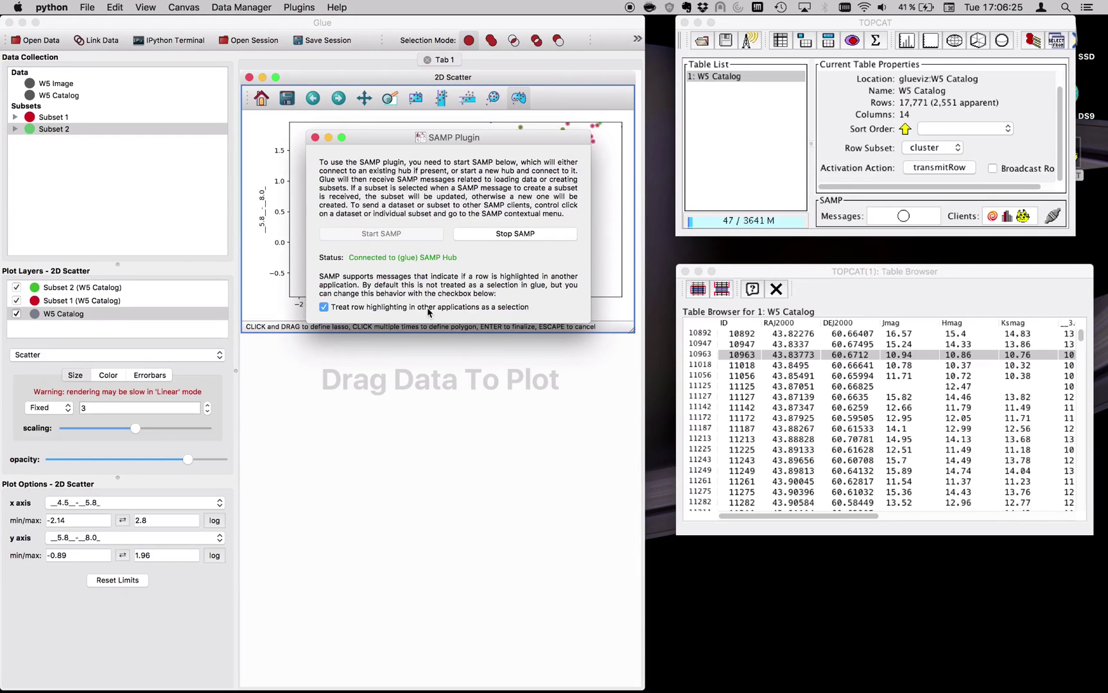
{"action": "left_click", "coordinate": [315, 138]}
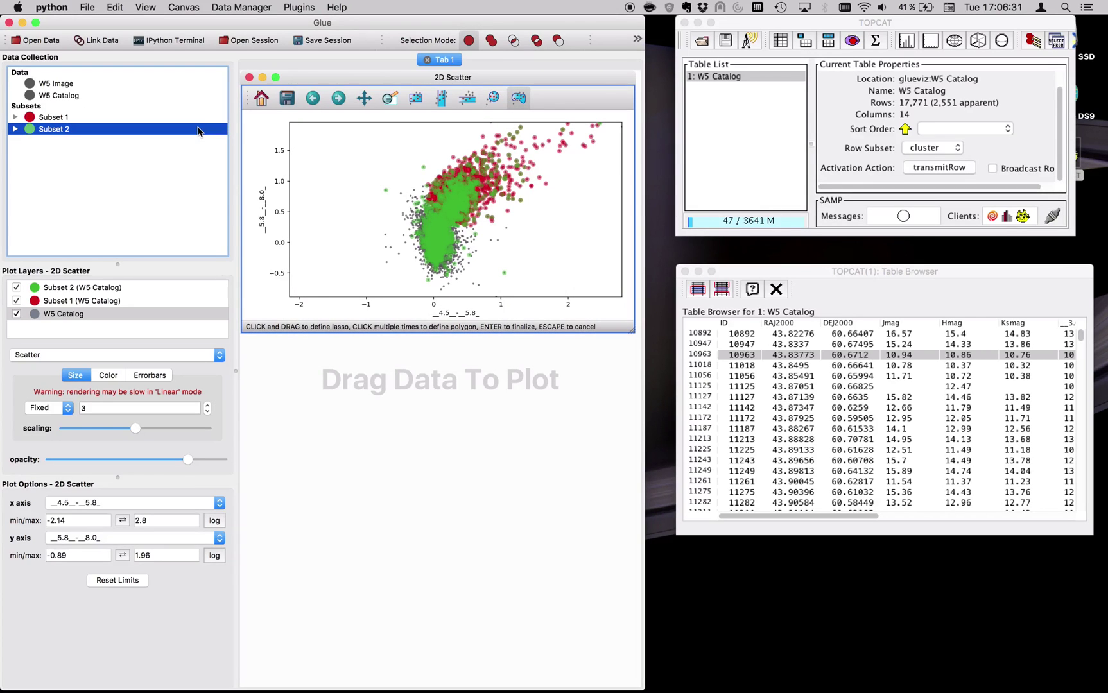
Step: Delete Subset 2 in Glue and highlight rows 11127, 11187 and 10963 from TOPCAT
{"action": "key", "text": "BackSpace"}
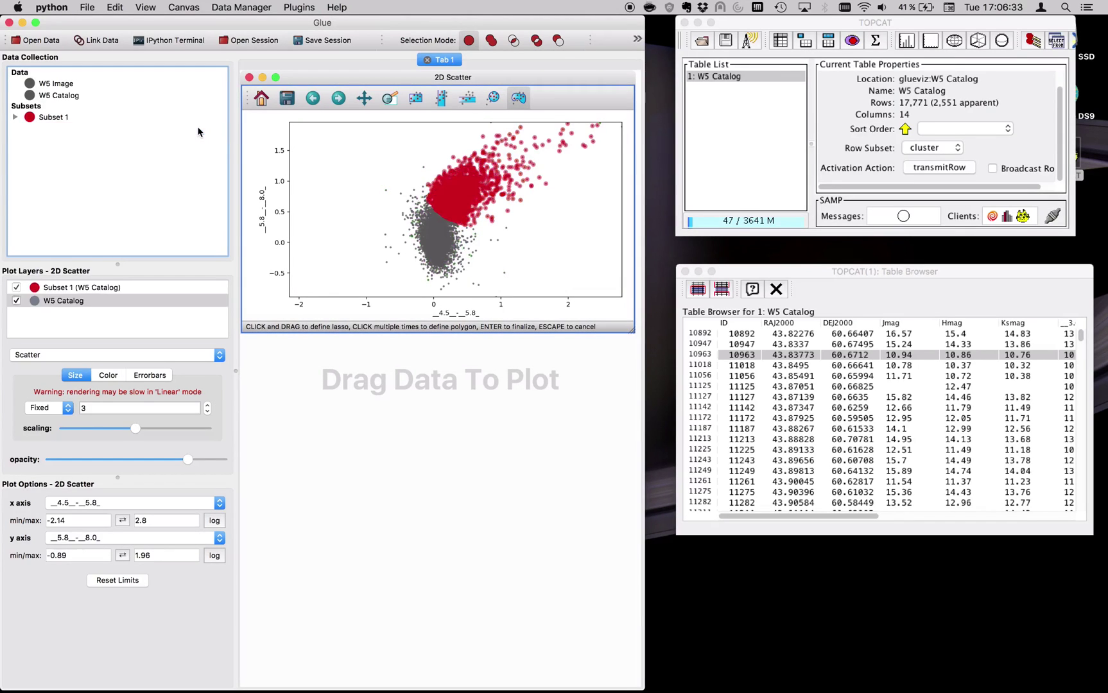
{"action": "left_click", "coordinate": [175, 118]}
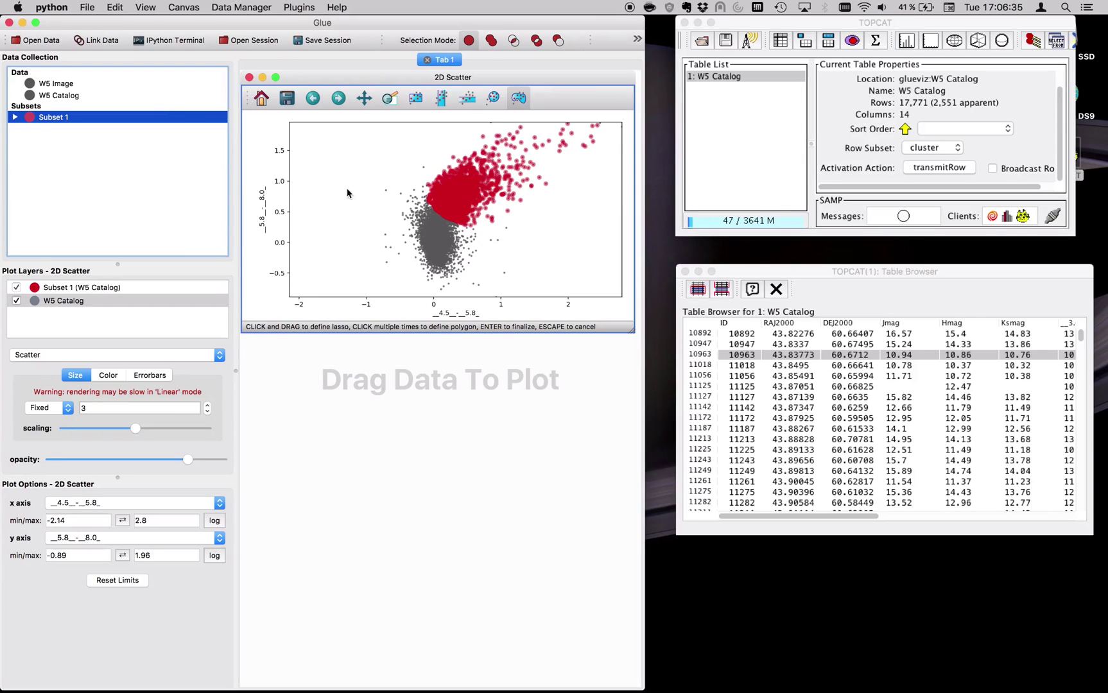
{"action": "left_click", "coordinate": [734, 273]}
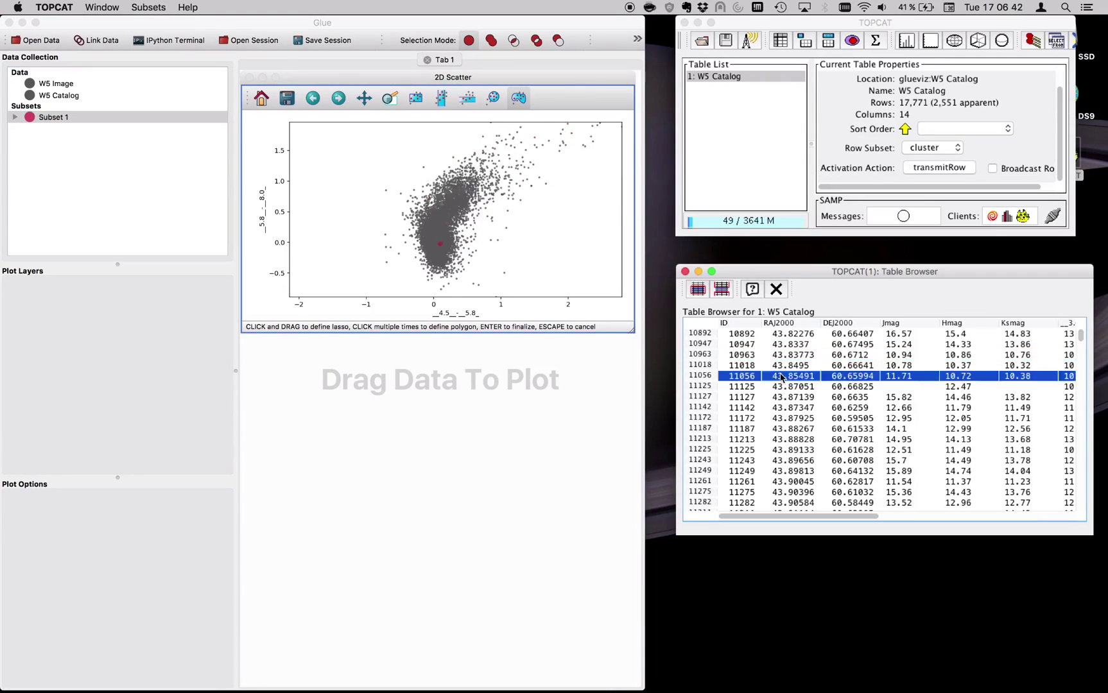
{"action": "left_click", "coordinate": [782, 396]}
{"action": "left_click", "coordinate": [781, 428]}
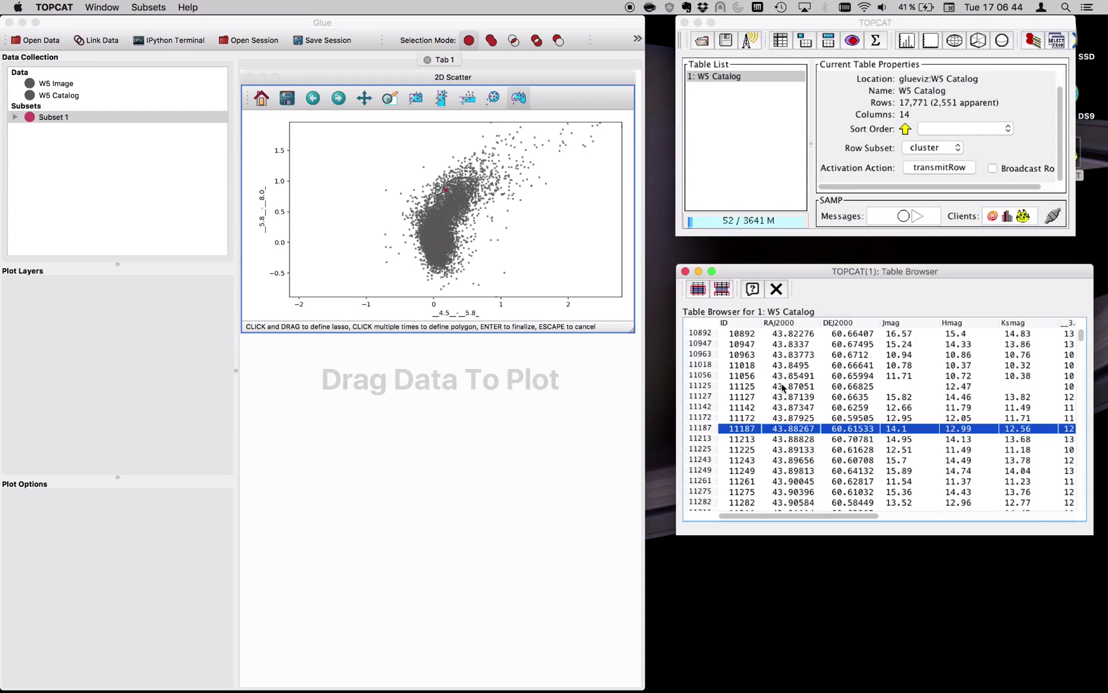
{"action": "left_click", "coordinate": [785, 354]}
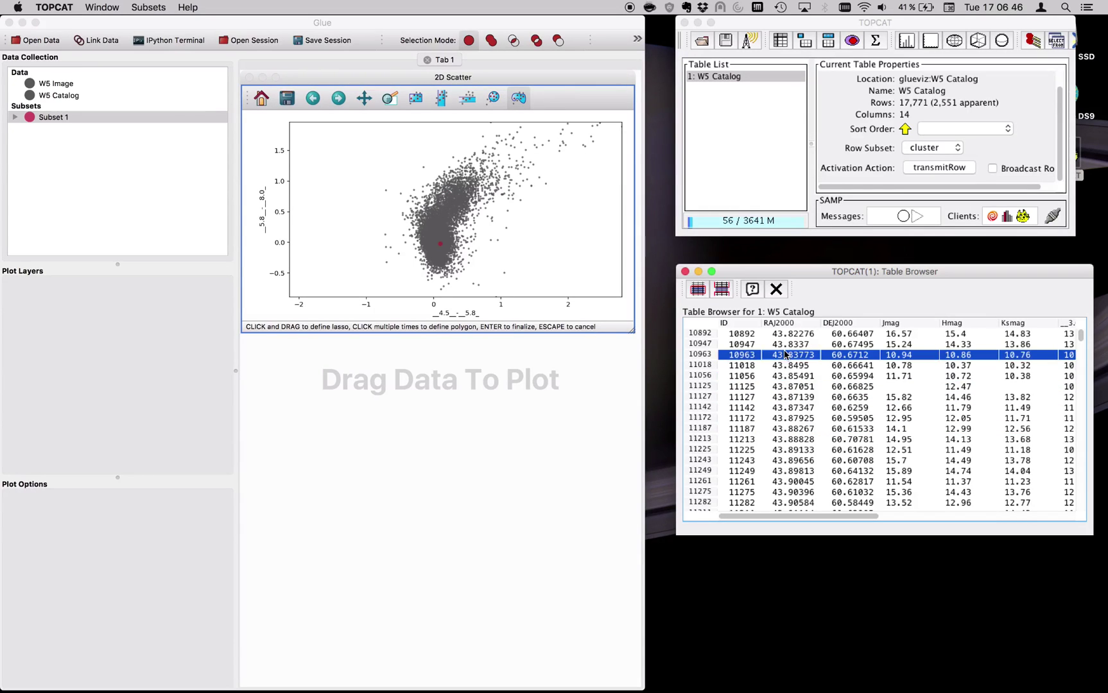
Step: Enlarge the Subset 1 marker on the Glue scatter plot to size 7
{"action": "left_click", "coordinate": [242, 210]}
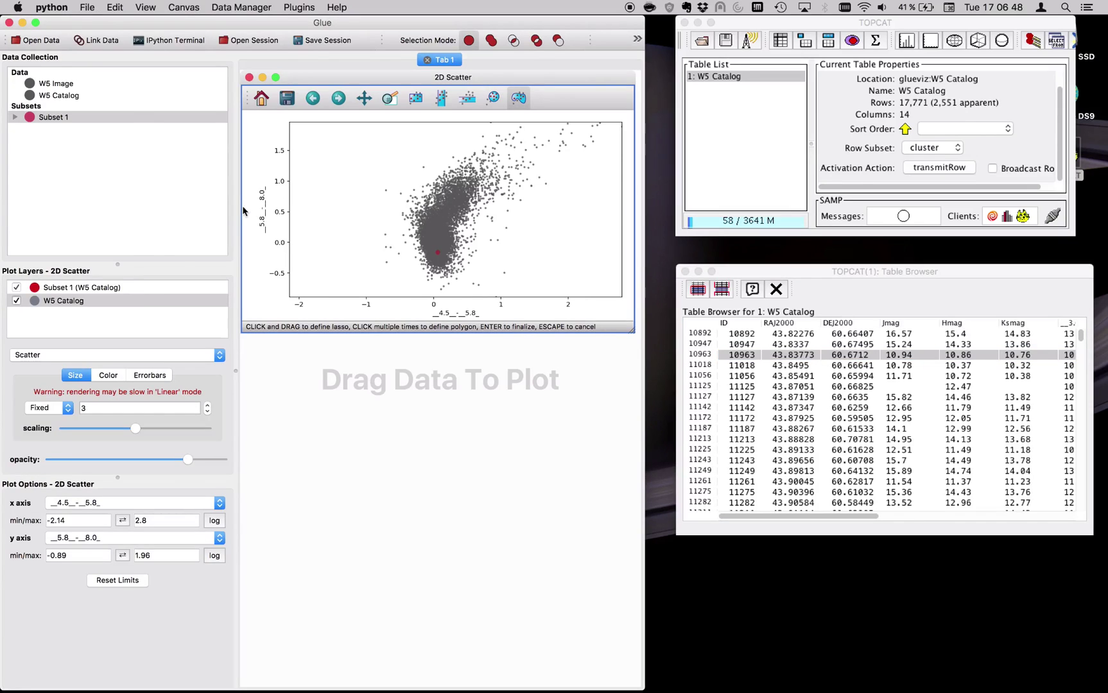
{"action": "left_click", "coordinate": [139, 287]}
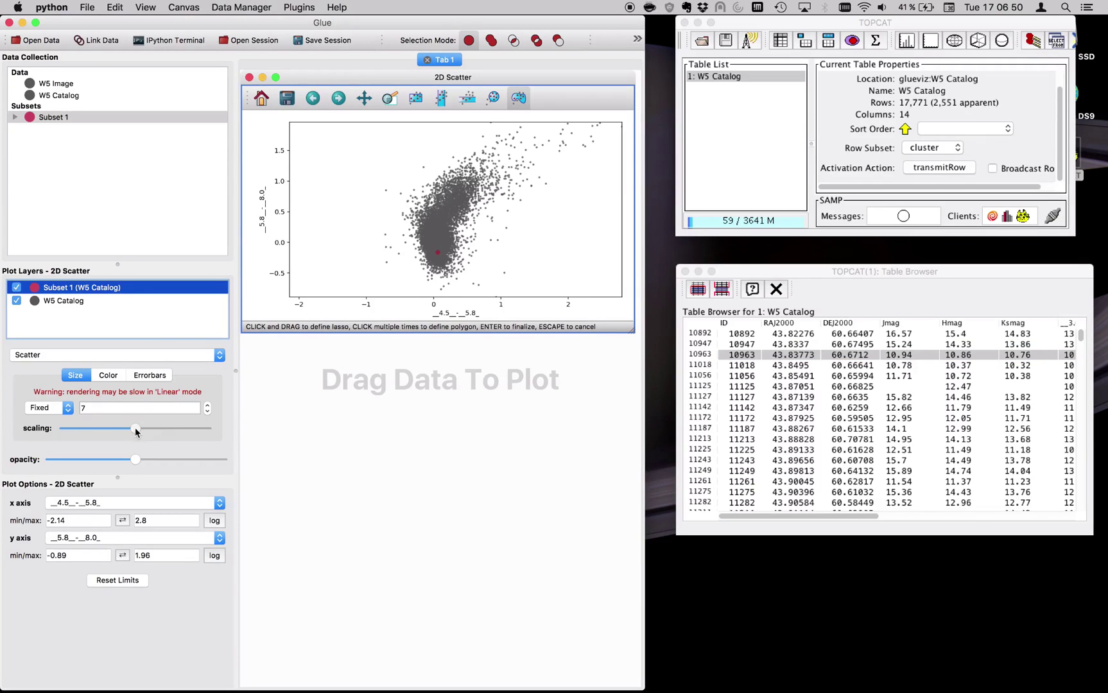
{"action": "mouse_move", "coordinate": [136, 432]}
{"action": "left_mouse_down"}
{"action": "mouse_move", "coordinate": [192, 431]}
{"action": "mouse_move", "coordinate": [180, 432]}
{"action": "left_mouse_up"}
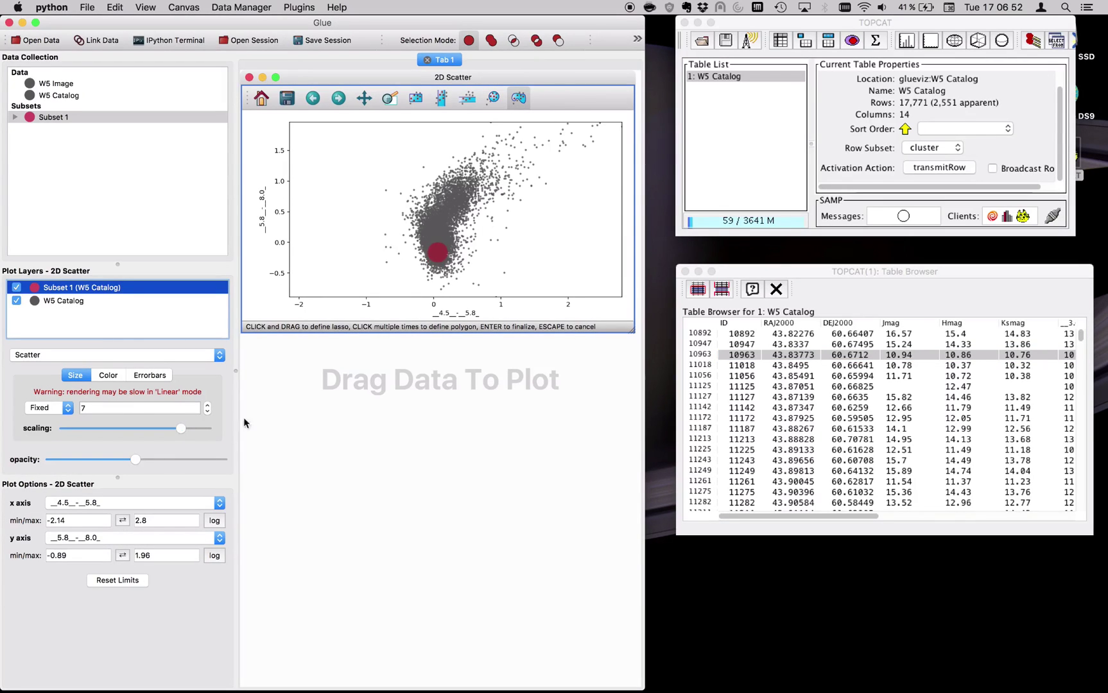
Step: Highlight rows 11172, 11225, 11127 and 11056 in TOPCAT to mark them on Glue's scatter
{"action": "left_click", "coordinate": [834, 278]}
{"action": "left_click", "coordinate": [828, 376]}
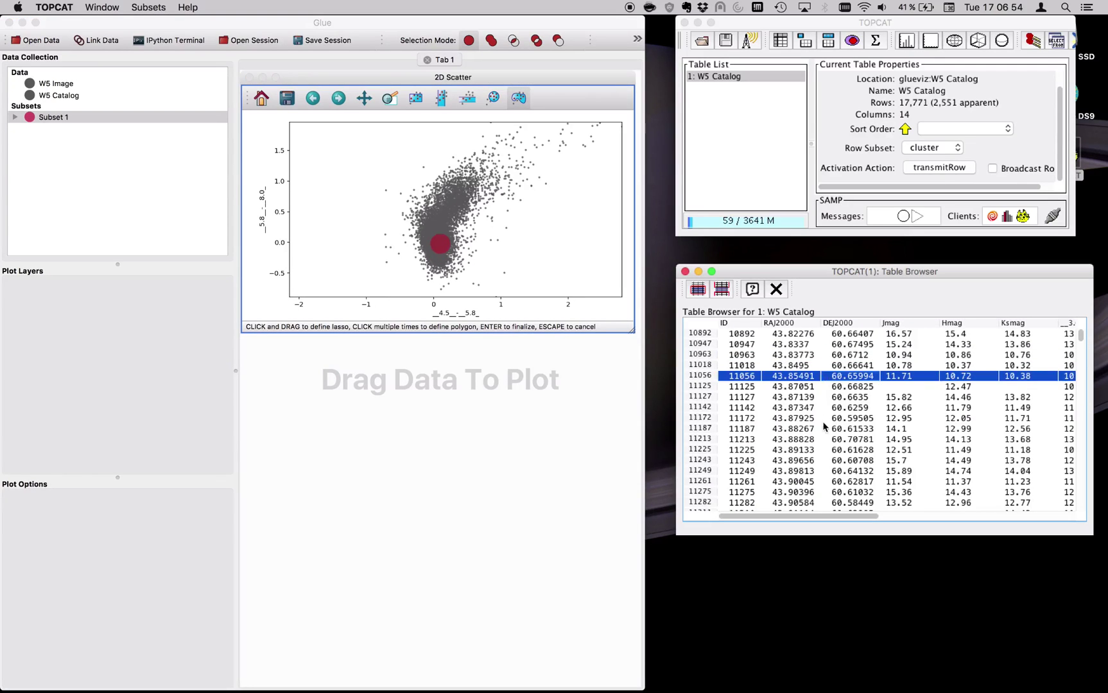
{"action": "left_click", "coordinate": [824, 418]}
{"action": "left_click", "coordinate": [824, 451]}
{"action": "left_click", "coordinate": [824, 397]}
{"action": "left_click", "coordinate": [825, 377]}
{"action": "left_click", "coordinate": [824, 418]}
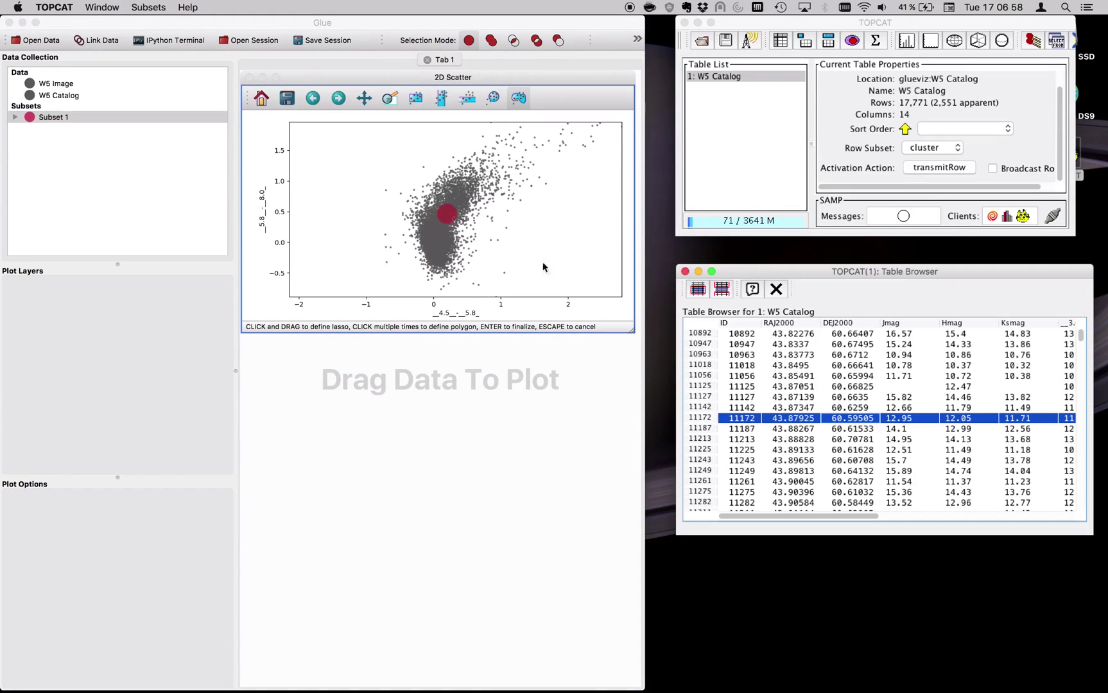
{"action": "scroll", "coordinate": [789, 359], "scroll_direction": "right", "scroll_amount": 3}
{"action": "left_click", "coordinate": [806, 377]}
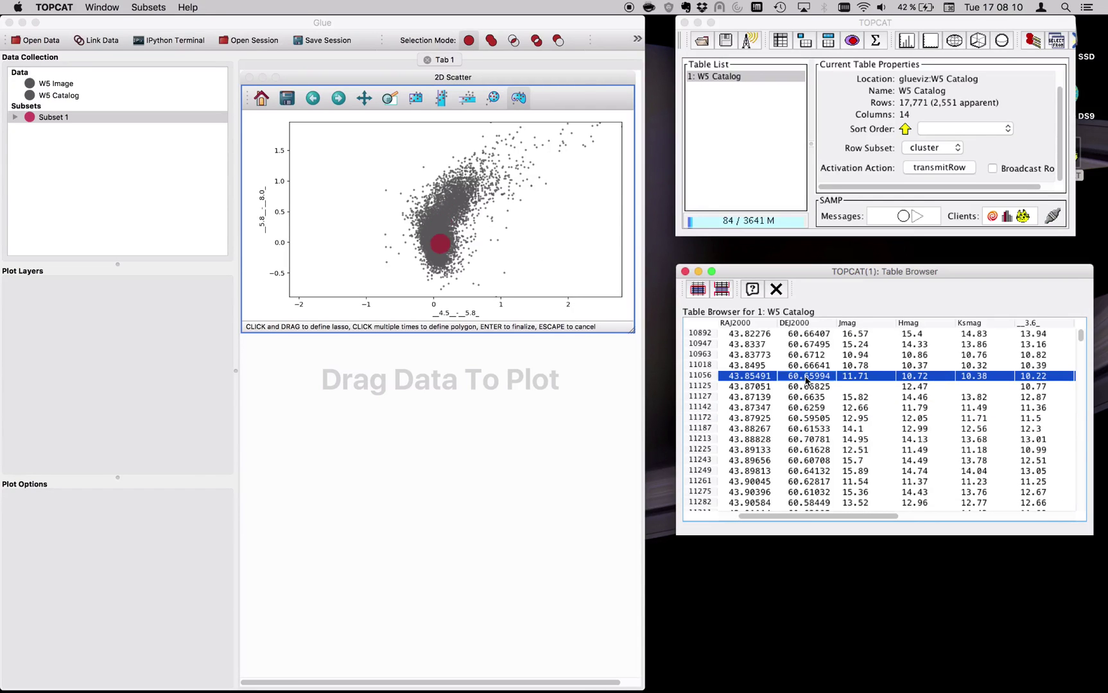